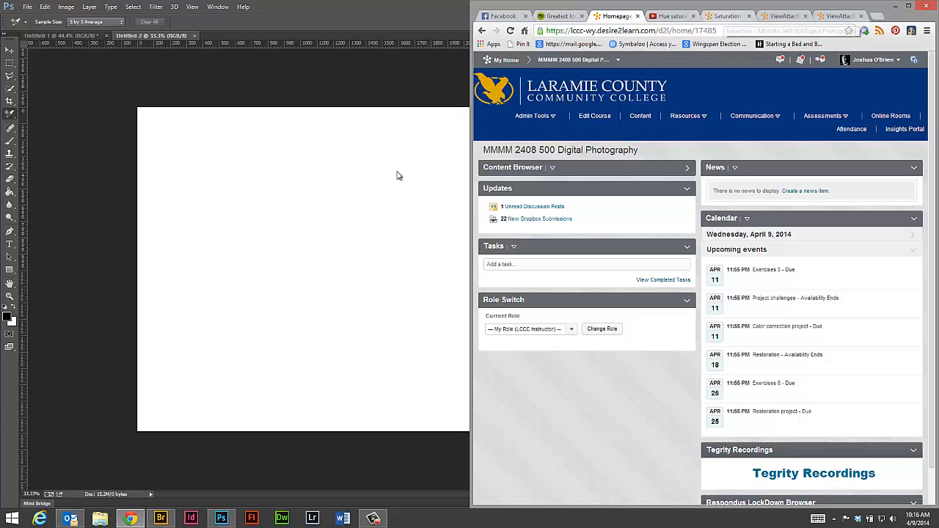
- Compare the student's before and after photos attached to the Saturation discussion, and return to the Digital Photography course homepage
{"action": "left_click", "coordinate": [785, 17]}
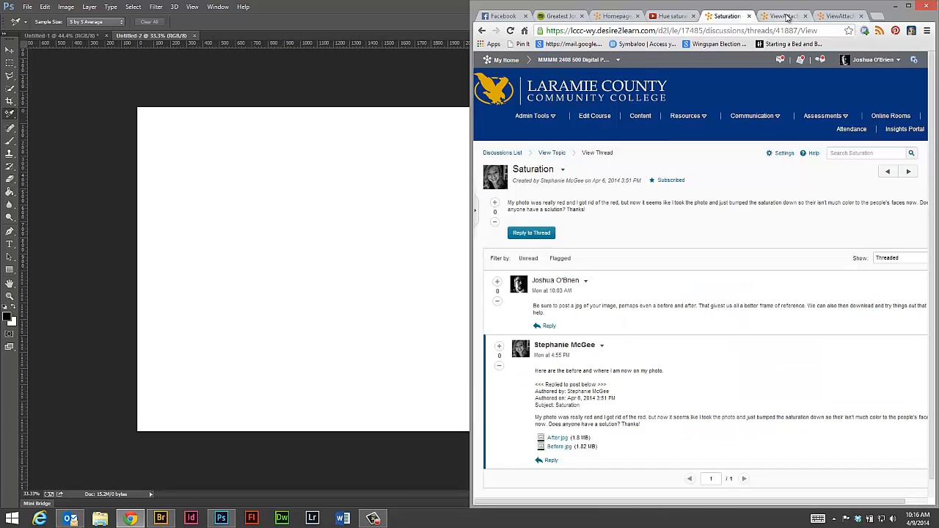
{"action": "left_click", "coordinate": [820, 16]}
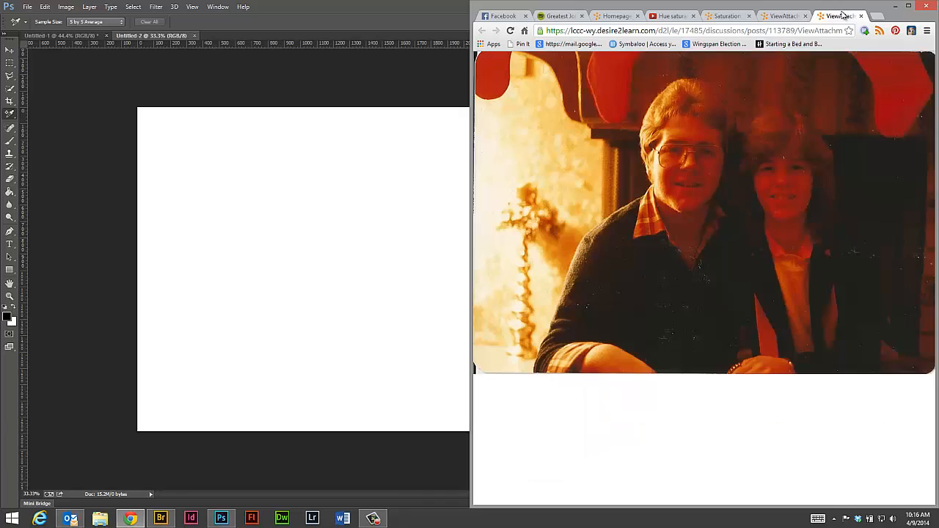
{"action": "left_click", "coordinate": [783, 16]}
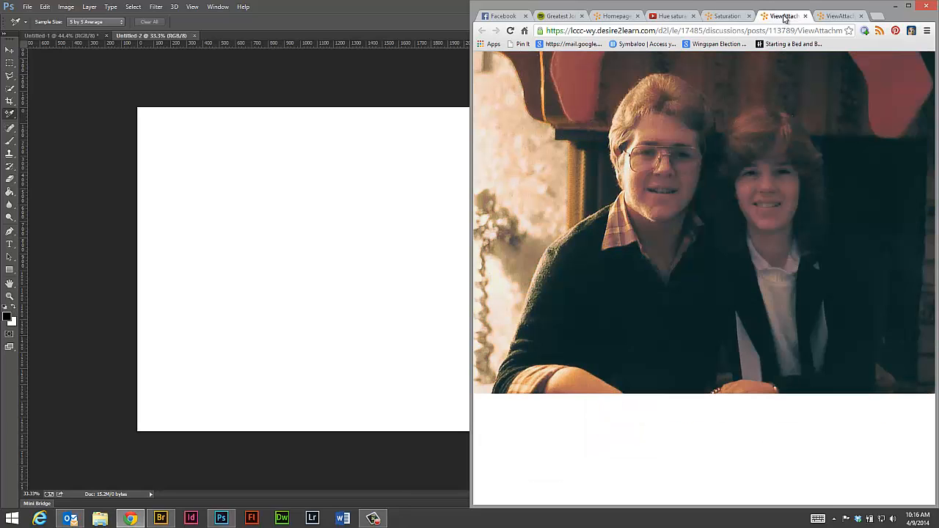
{"action": "left_click", "coordinate": [830, 16]}
{"action": "left_click", "coordinate": [779, 17]}
{"action": "left_click", "coordinate": [826, 16]}
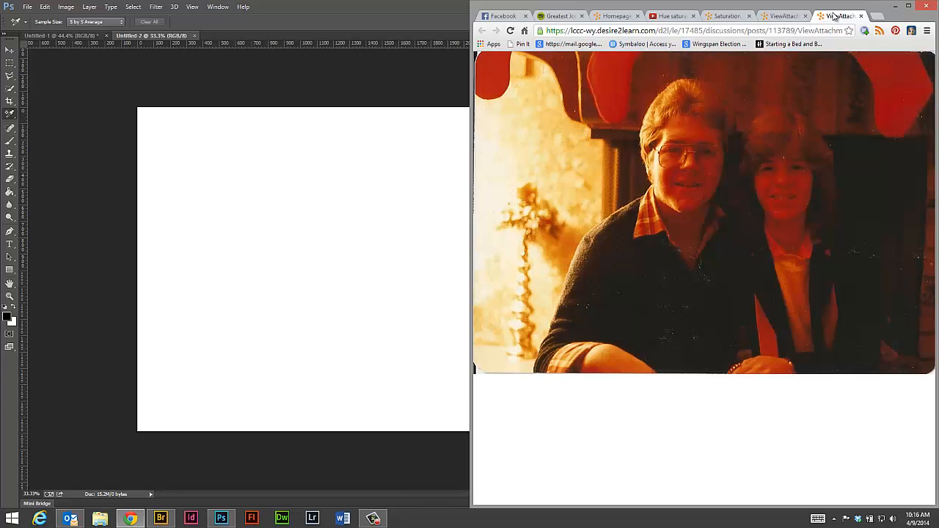
{"action": "left_click", "coordinate": [791, 18]}
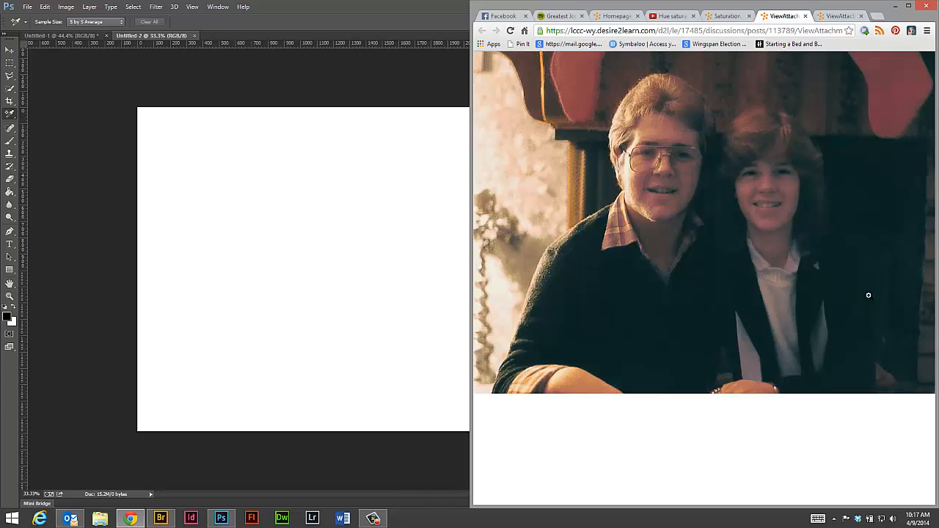
{"action": "left_click", "coordinate": [721, 16]}
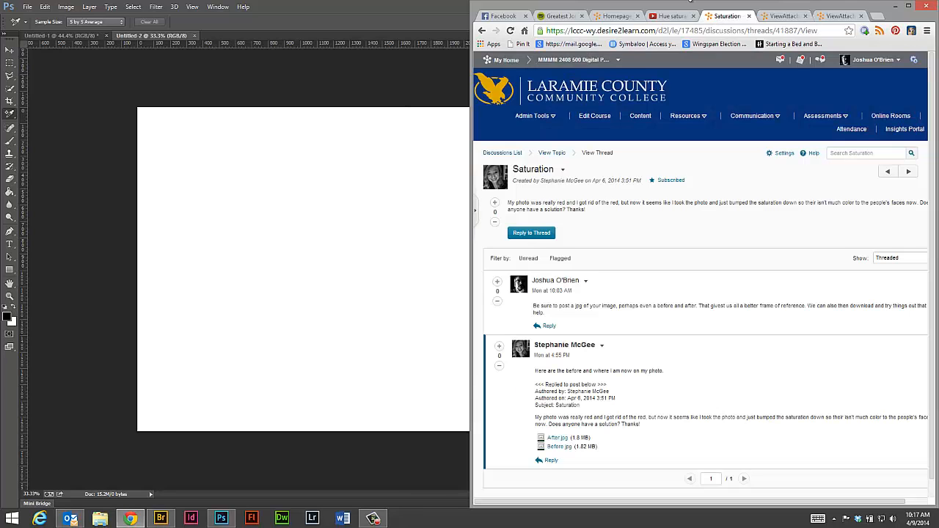
{"action": "left_click", "coordinate": [615, 16]}
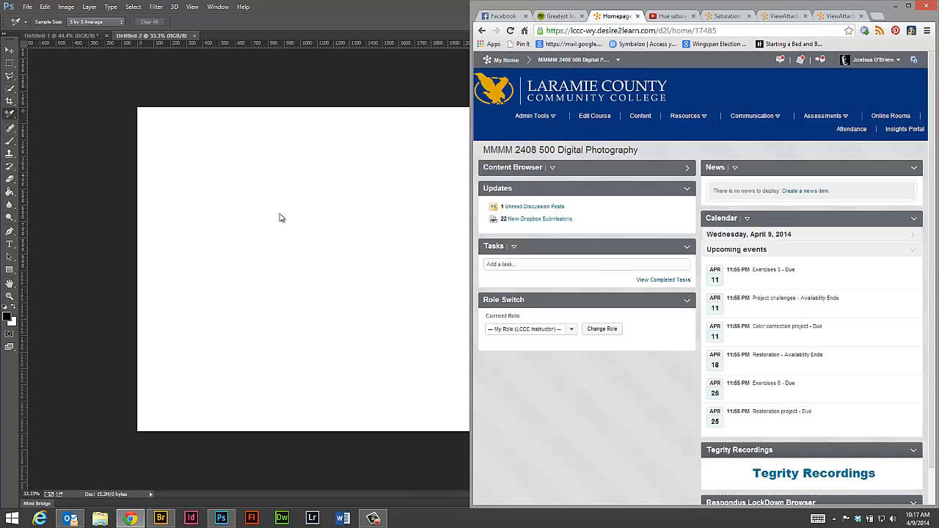
- Switch to the Untitled-1 photo in Photoshop and place a colour sampler on the man's chin and another on the woman's chin
{"action": "left_click", "coordinate": [67, 172]}
{"action": "left_click", "coordinate": [52, 34]}
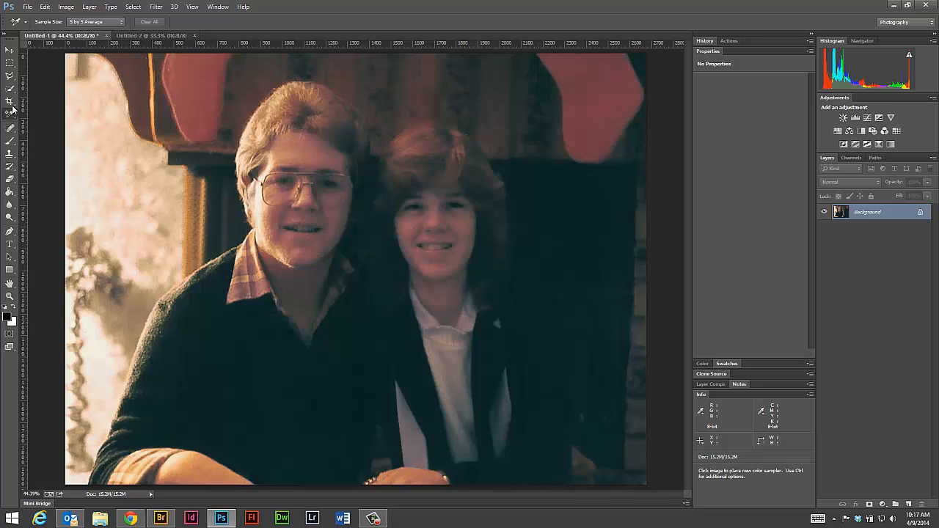
{"action": "left_click", "coordinate": [310, 257]}
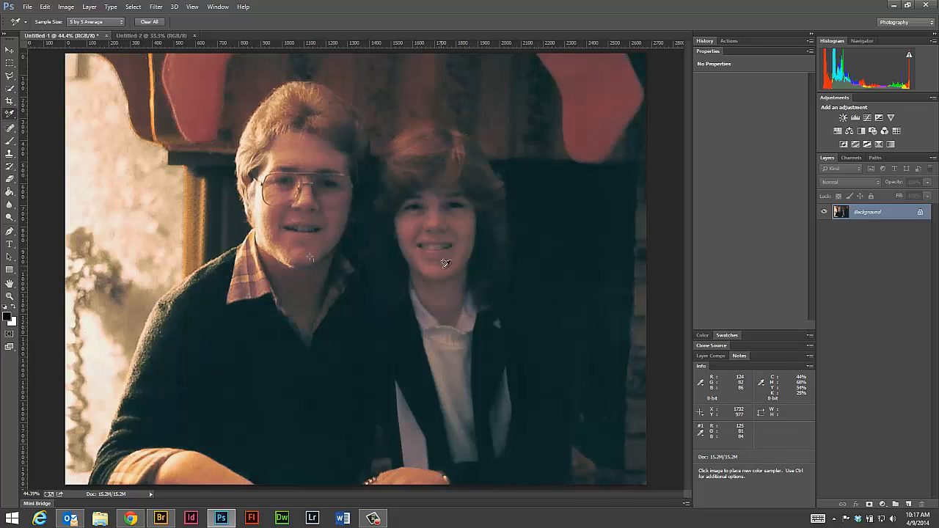
{"action": "left_click", "coordinate": [445, 270]}
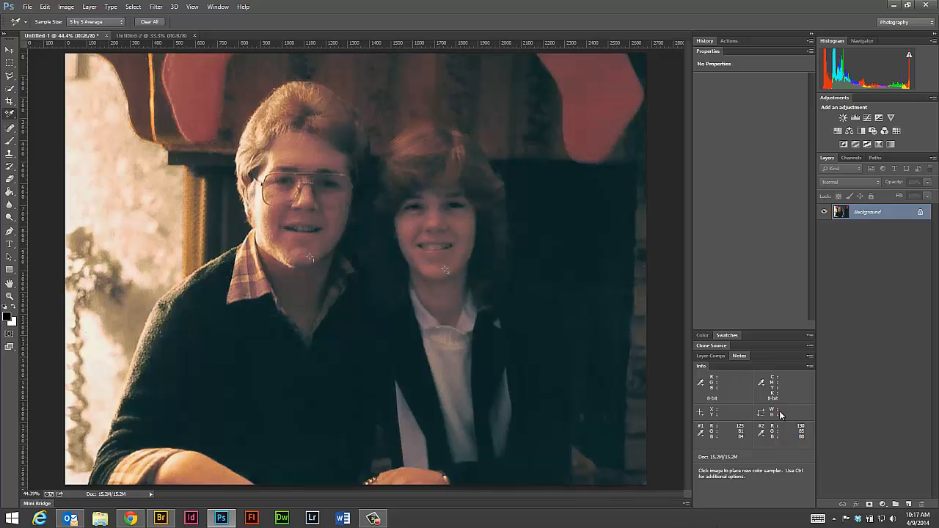
- Change the Info readouts of colour samplers #1 and #2 to CMYK Color
{"action": "left_click", "coordinate": [702, 435]}
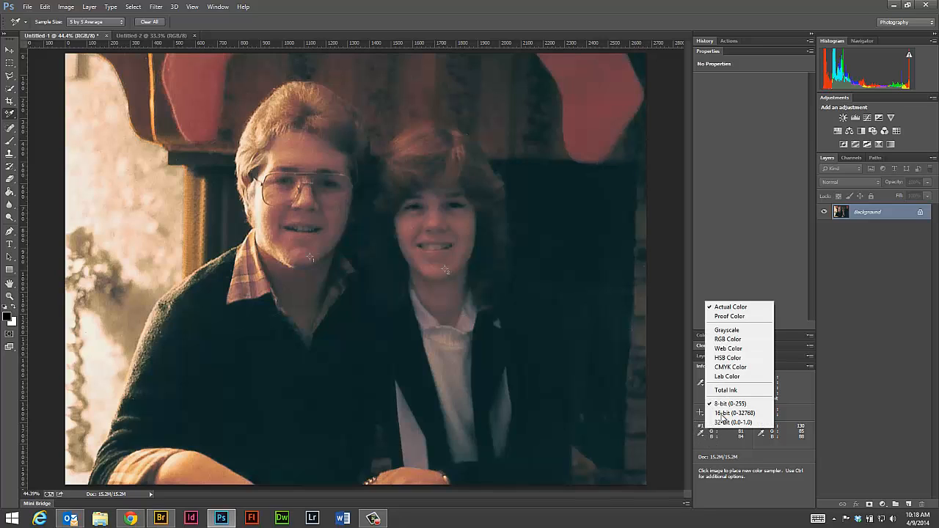
{"action": "left_click", "coordinate": [737, 367]}
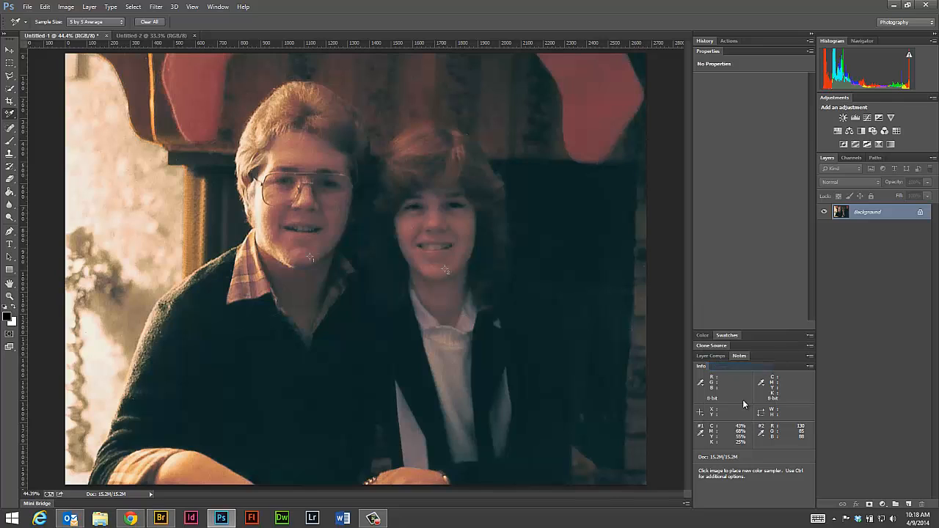
{"action": "left_click", "coordinate": [763, 437]}
{"action": "left_click", "coordinate": [785, 367]}
- Switch to Chrome and open the "week 12 lectureNEWOnline" document from the course's Week 12 content
{"action": "left_click", "coordinate": [132, 519]}
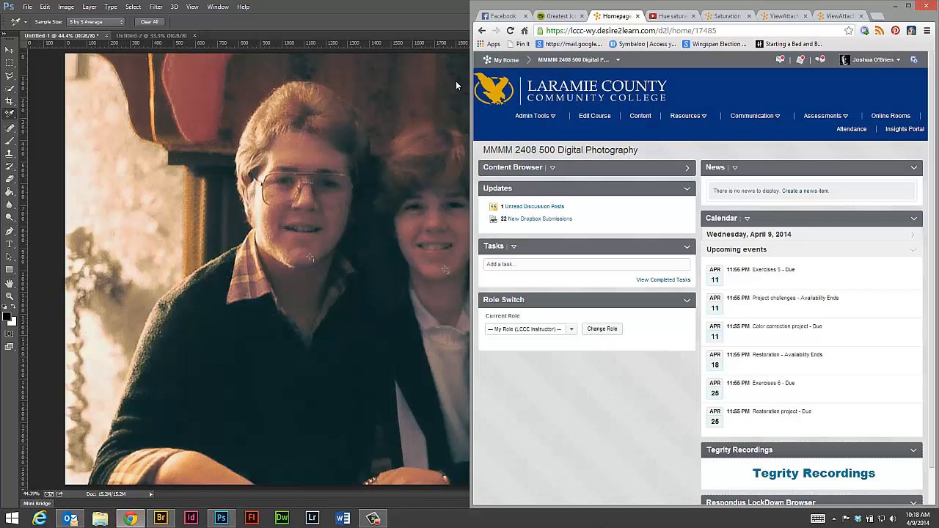
{"action": "left_click", "coordinate": [639, 121]}
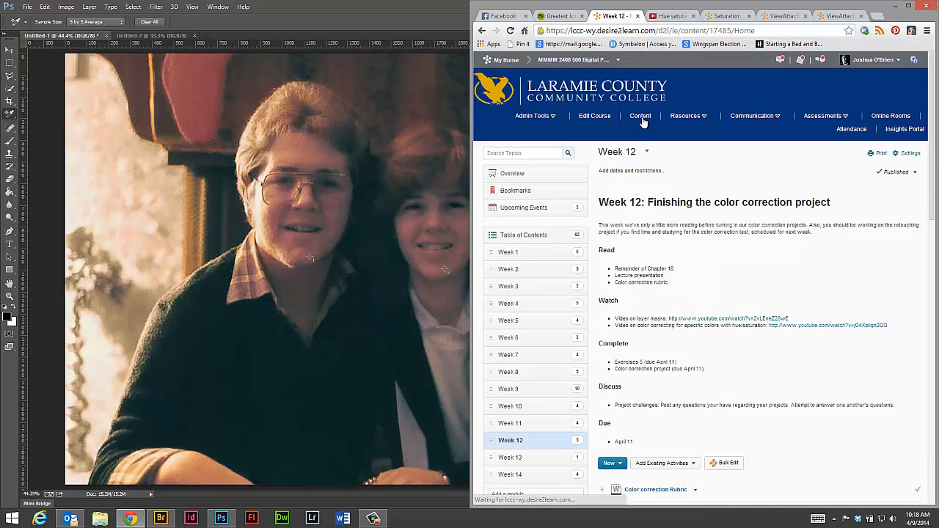
{"action": "scroll", "coordinate": [674, 391], "scroll_direction": "down", "scroll_amount": 2}
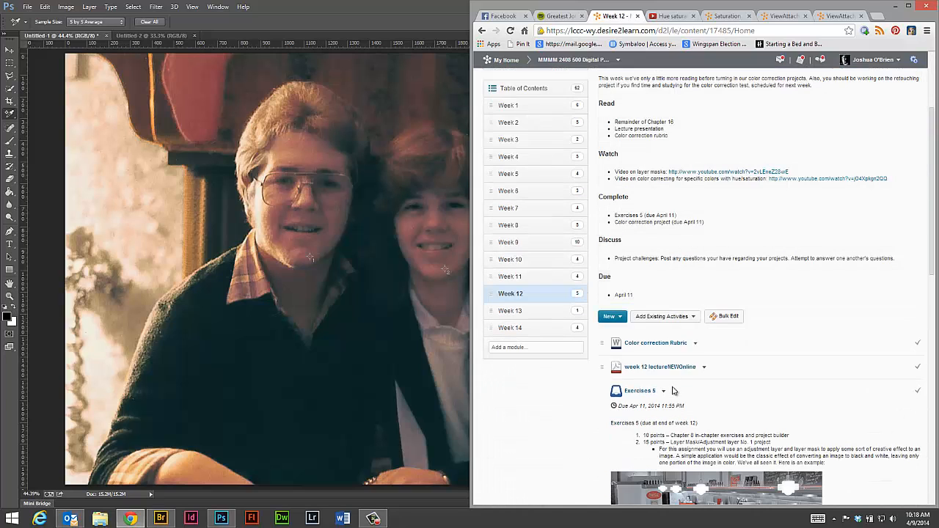
{"action": "left_click", "coordinate": [665, 371]}
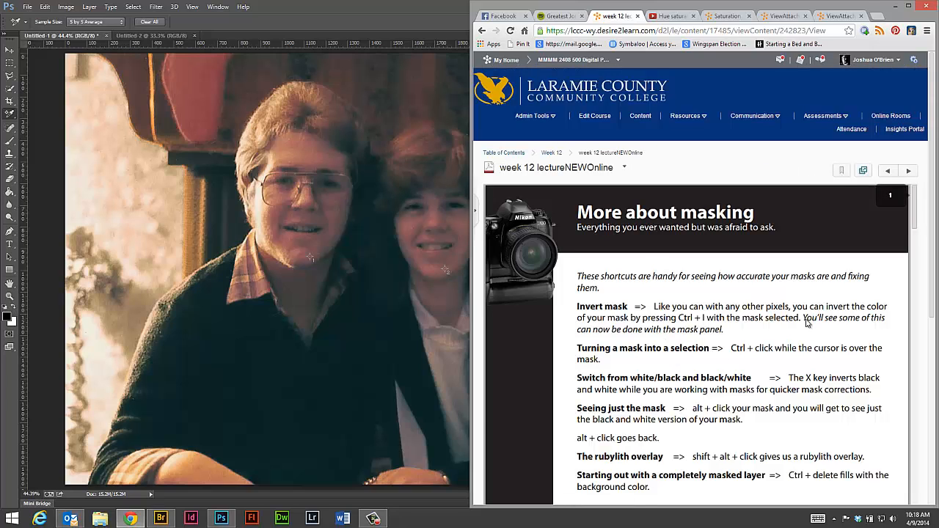
- Find the step-by-step CMYK method page in the lecture and highlight the skin tone formula Y≥M; C=(1/3 to 1/5)M
{"action": "scroll", "coordinate": [807, 323], "scroll_direction": "down", "scroll_amount": 6}
{"action": "scroll", "coordinate": [805, 323], "scroll_direction": "down", "scroll_amount": 7}
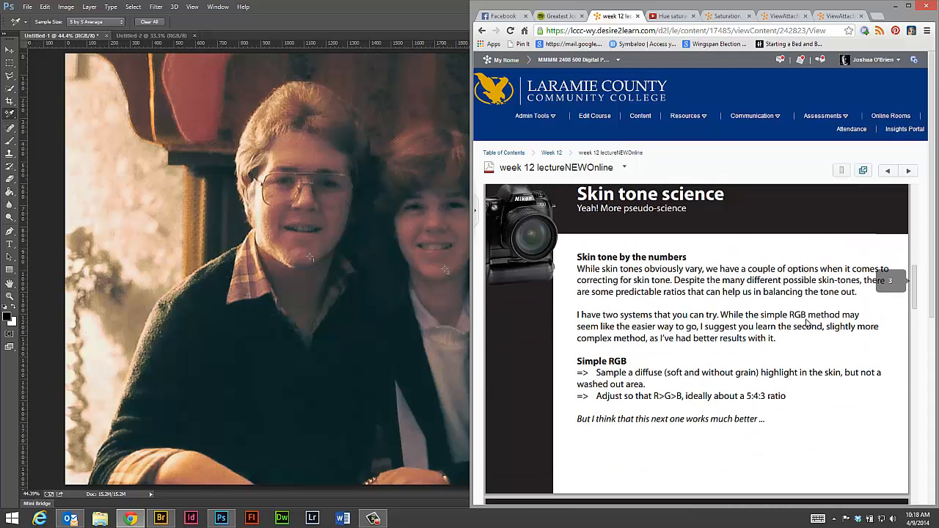
{"action": "scroll", "coordinate": [807, 324], "scroll_direction": "down", "scroll_amount": 6}
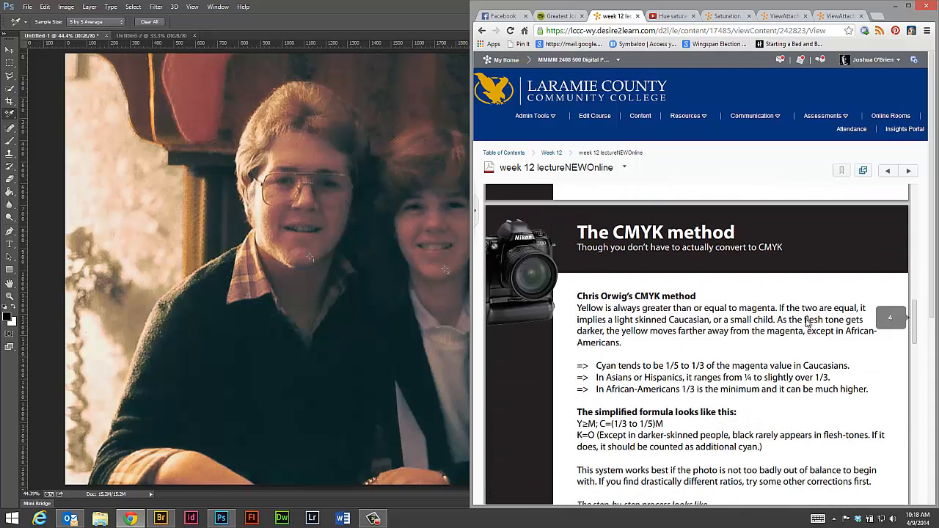
{"action": "scroll", "coordinate": [715, 356], "scroll_direction": "down", "scroll_amount": 6}
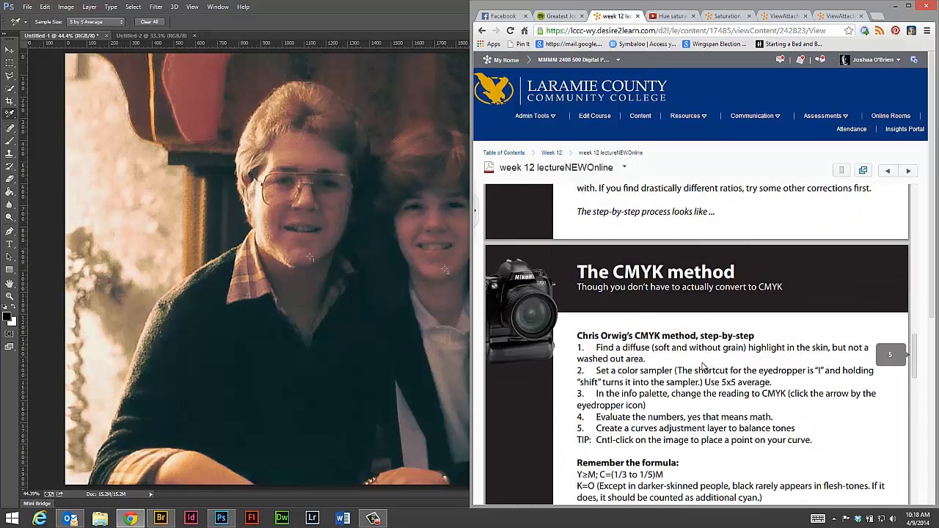
{"action": "scroll", "coordinate": [703, 366], "scroll_direction": "up", "scroll_amount": 2}
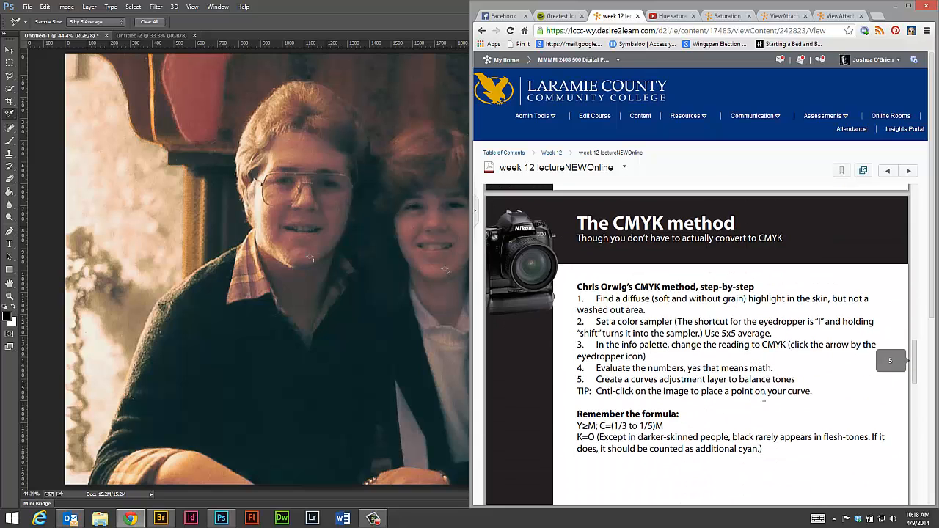
{"action": "left_click_drag", "start_coordinate": [577, 425], "coordinate": [674, 421]}
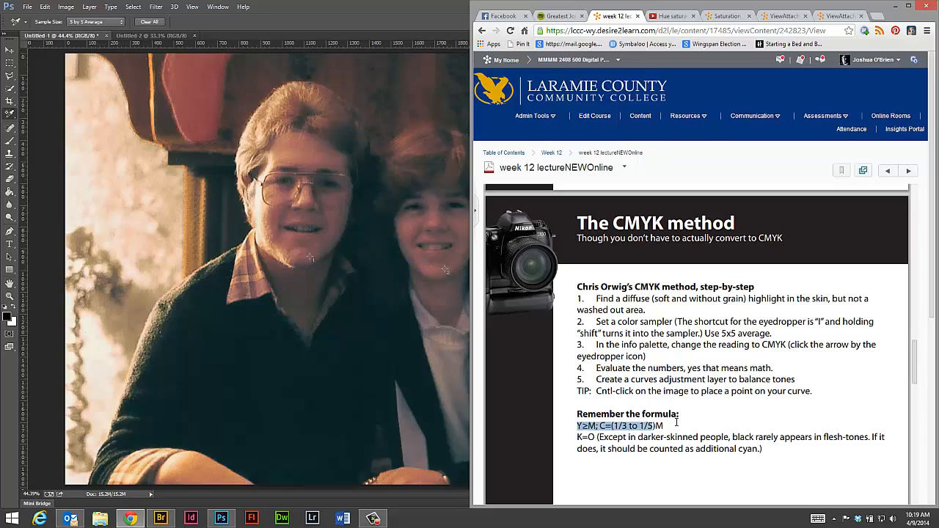
{"action": "left_click", "coordinate": [674, 420]}
{"action": "left_click_drag", "start_coordinate": [577, 425], "coordinate": [664, 425]}
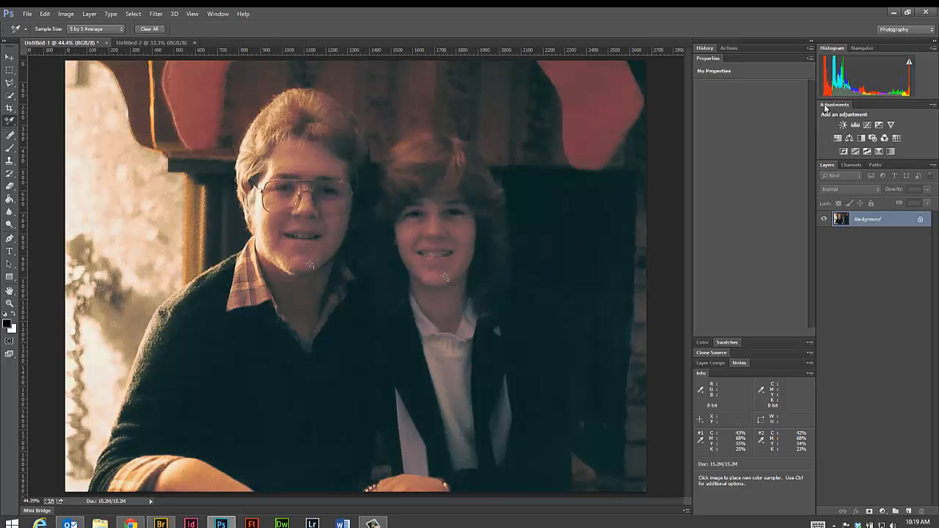
- Add a Curves adjustment layer above the Background of the photo and activate its on-image adjustment tool
{"action": "left_click", "coordinate": [867, 125]}
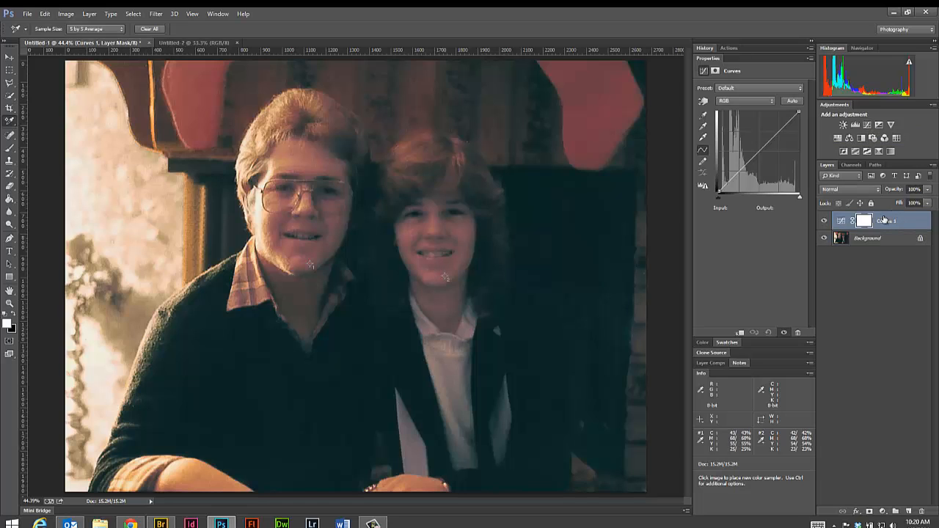
{"action": "left_click", "coordinate": [702, 103]}
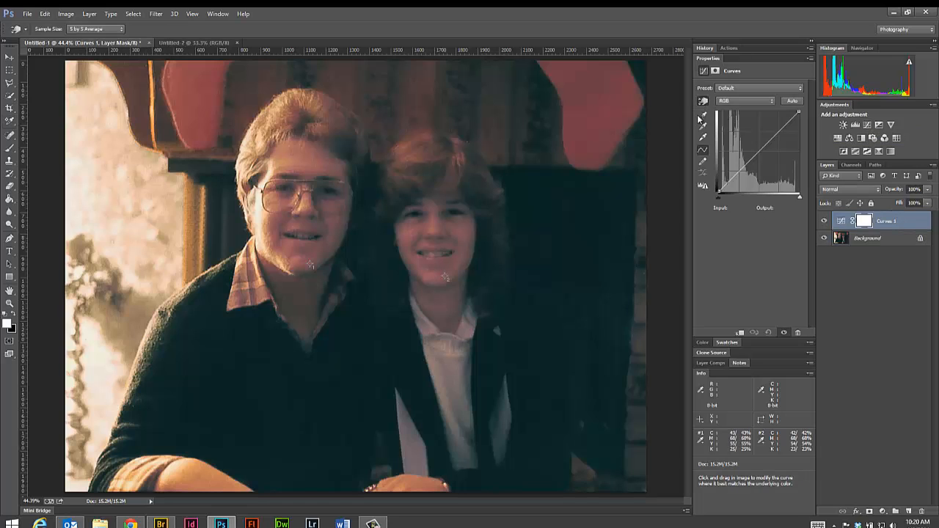
{"action": "left_click", "coordinate": [751, 101]}
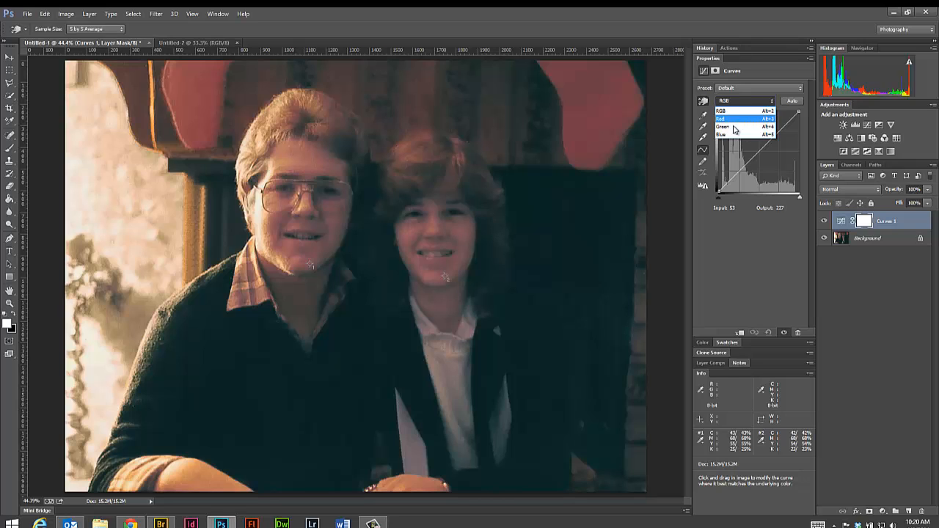
{"action": "left_click", "coordinate": [178, 43]}
- Handwrite the letters R, G and B in a column on the blank Untitled-2 canvas with the black Brush
{"action": "left_click", "coordinate": [192, 42]}
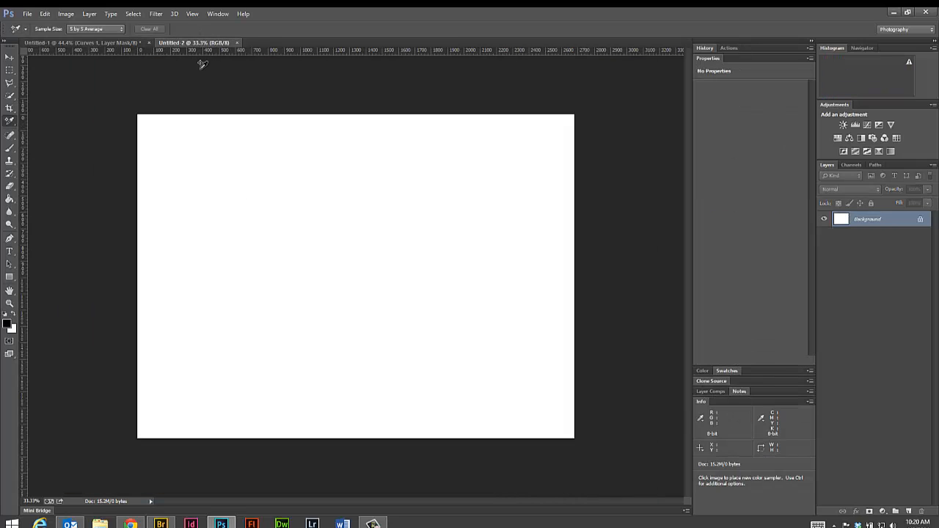
{"action": "left_click", "coordinate": [10, 150]}
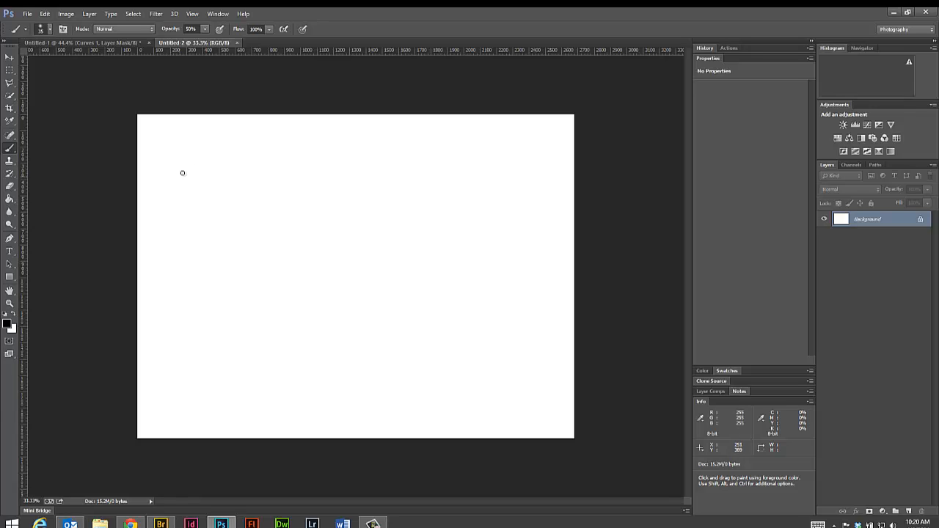
{"action": "mouse_move", "coordinate": [196, 162]}
{"action": "left_mouse_down"}
{"action": "mouse_move", "coordinate": [195, 217]}
{"action": "mouse_move", "coordinate": [210, 185]}
{"action": "mouse_move", "coordinate": [235, 223]}
{"action": "mouse_move", "coordinate": [198, 257]}
{"action": "mouse_move", "coordinate": [237, 302]}
{"action": "left_mouse_up"}
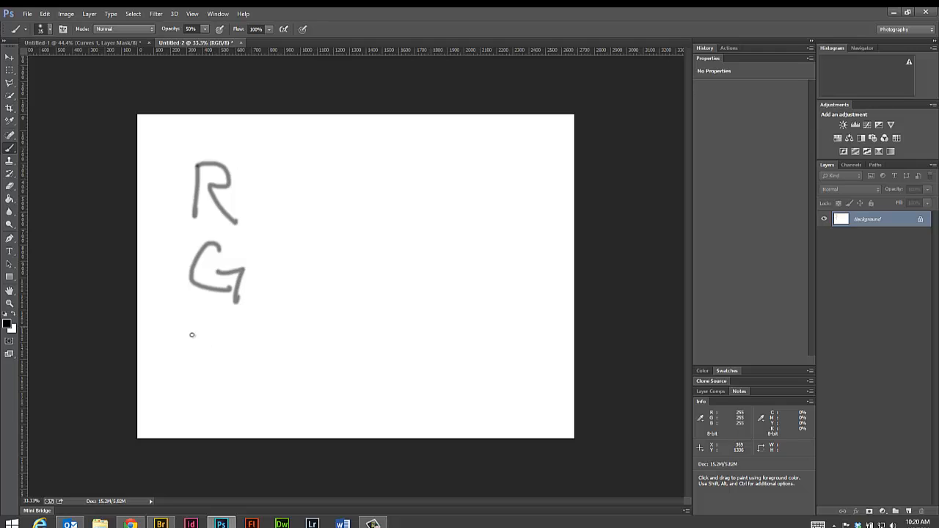
{"action": "left_click_drag", "start_coordinate": [191, 327], "coordinate": [197, 380]}
{"action": "mouse_move", "coordinate": [193, 329]}
{"action": "left_mouse_down"}
{"action": "mouse_move", "coordinate": [210, 332]}
{"action": "mouse_move", "coordinate": [228, 375]}
{"action": "mouse_move", "coordinate": [198, 379]}
{"action": "left_mouse_up"}
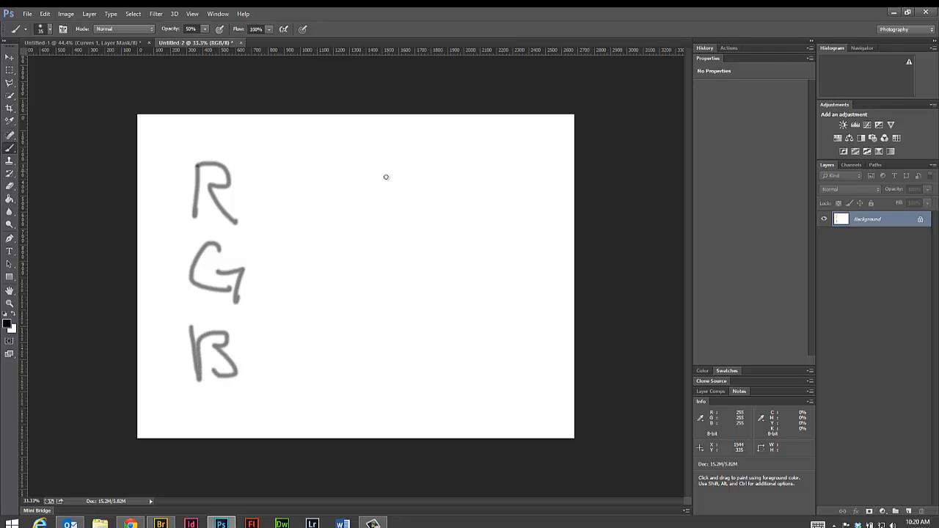
- Paint the letters C, M and Y in a second column opposite R, G and B
{"action": "mouse_move", "coordinate": [386, 177]}
{"action": "left_mouse_down"}
{"action": "mouse_move", "coordinate": [347, 207]}
{"action": "mouse_move", "coordinate": [387, 196]}
{"action": "left_mouse_up"}
{"action": "mouse_move", "coordinate": [346, 296]}
{"action": "left_mouse_down"}
{"action": "mouse_move", "coordinate": [350, 243]}
{"action": "mouse_move", "coordinate": [400, 296]}
{"action": "left_mouse_up"}
{"action": "left_click_drag", "start_coordinate": [352, 317], "coordinate": [377, 353]}
{"action": "left_click_drag", "start_coordinate": [393, 321], "coordinate": [363, 386]}
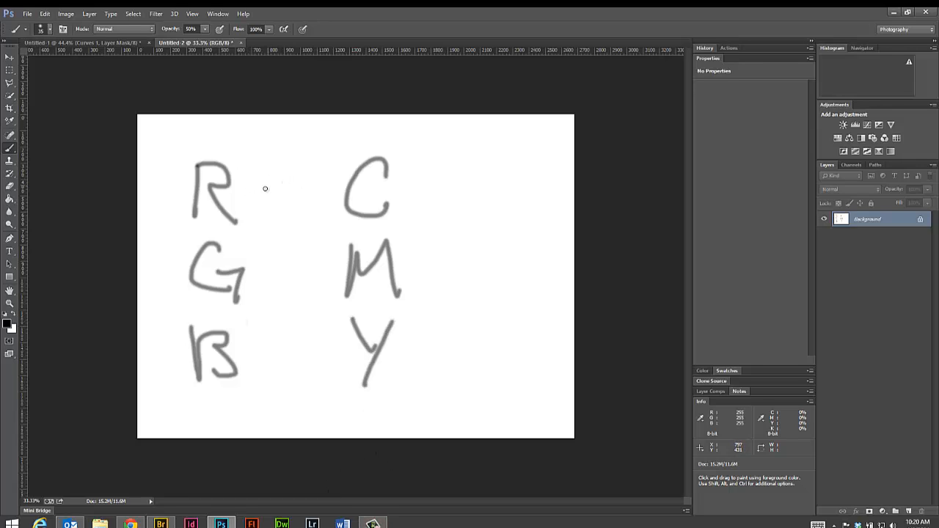
- Paint arrows linking R to C, G to M and B to Y, and circle the R
{"action": "mouse_move", "coordinate": [264, 189]}
{"action": "left_mouse_down"}
{"action": "mouse_move", "coordinate": [302, 188]}
{"action": "mouse_move", "coordinate": [295, 203]}
{"action": "left_mouse_up"}
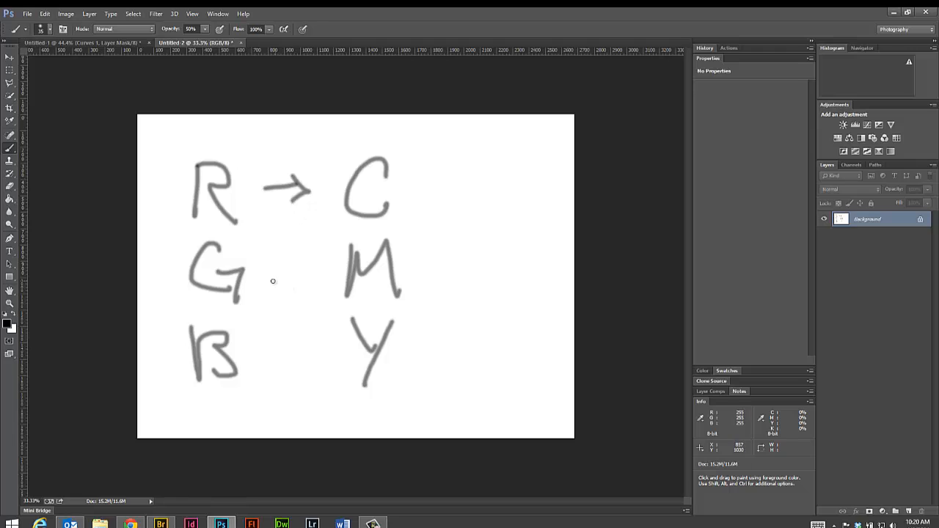
{"action": "mouse_move", "coordinate": [262, 276]}
{"action": "left_mouse_down"}
{"action": "mouse_move", "coordinate": [320, 276]}
{"action": "mouse_move", "coordinate": [311, 286]}
{"action": "left_mouse_up"}
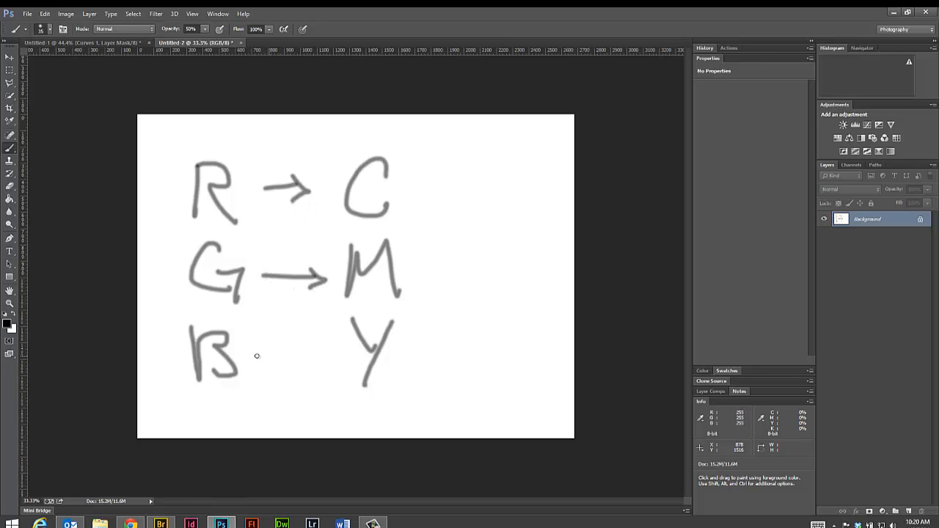
{"action": "mouse_move", "coordinate": [256, 357]}
{"action": "left_mouse_down"}
{"action": "mouse_move", "coordinate": [323, 359]}
{"action": "mouse_move", "coordinate": [312, 370]}
{"action": "left_mouse_up"}
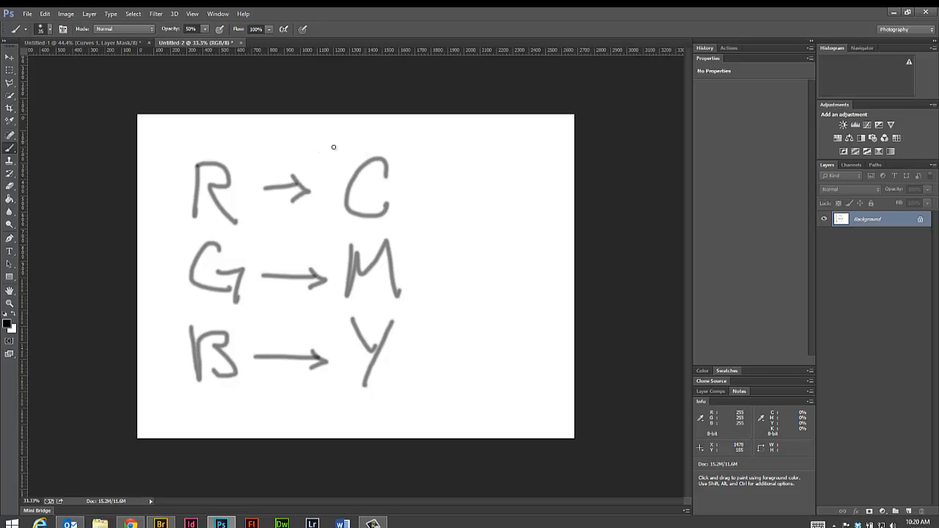
{"action": "mouse_move", "coordinate": [215, 142]}
{"action": "left_mouse_down"}
{"action": "mouse_move", "coordinate": [182, 166]}
{"action": "mouse_move", "coordinate": [183, 216]}
{"action": "mouse_move", "coordinate": [216, 231]}
{"action": "mouse_move", "coordinate": [250, 196]}
{"action": "mouse_move", "coordinate": [209, 140]}
{"action": "left_mouse_up"}
- Return to the Untitled-1 photo document with its Curves adjustment layer
{"action": "left_click", "coordinate": [99, 33]}
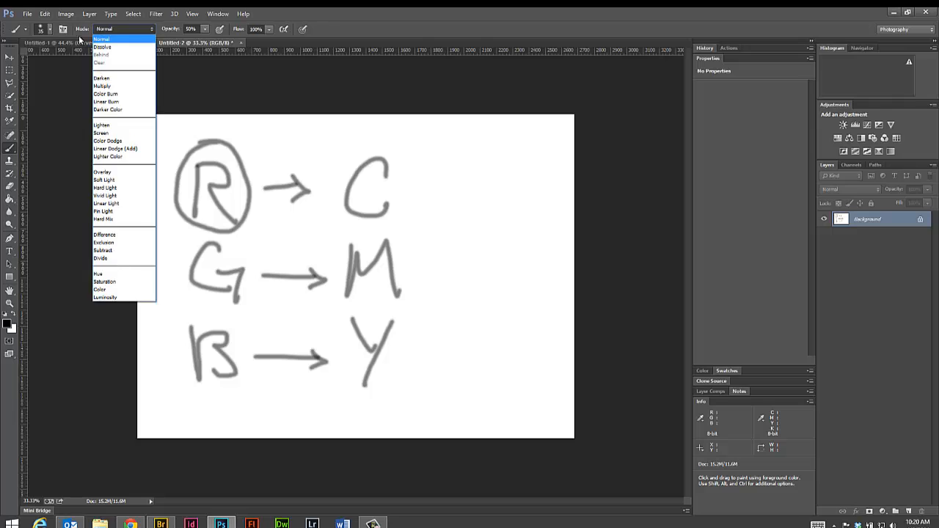
{"action": "left_click", "coordinate": [77, 38]}
{"action": "left_click", "coordinate": [73, 41]}
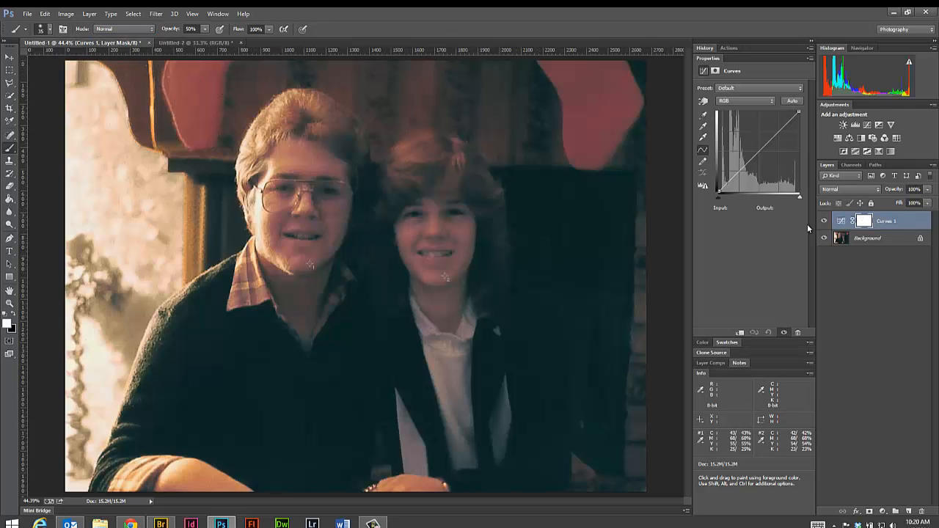
- Target the red curve and add an adjustment point to it by sampling the woman's chin in the photo
{"action": "left_click", "coordinate": [761, 99]}
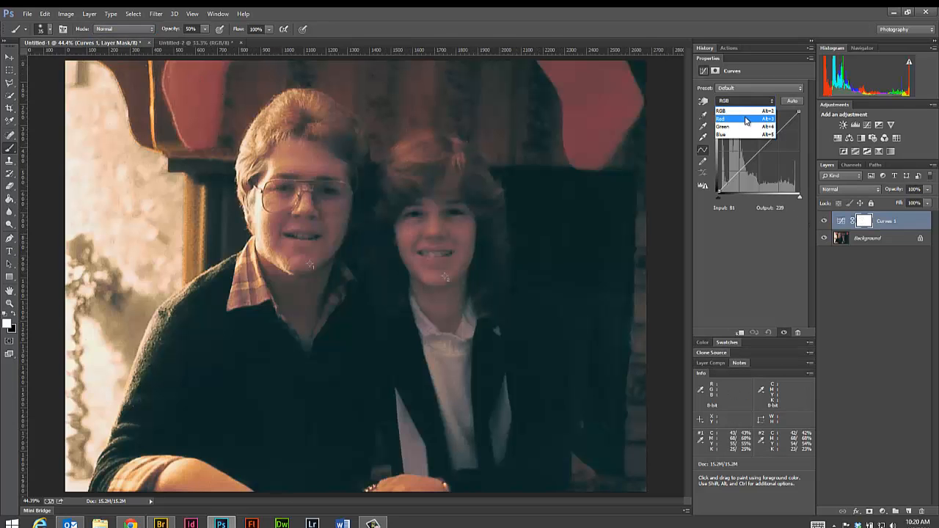
{"action": "left_click", "coordinate": [746, 119]}
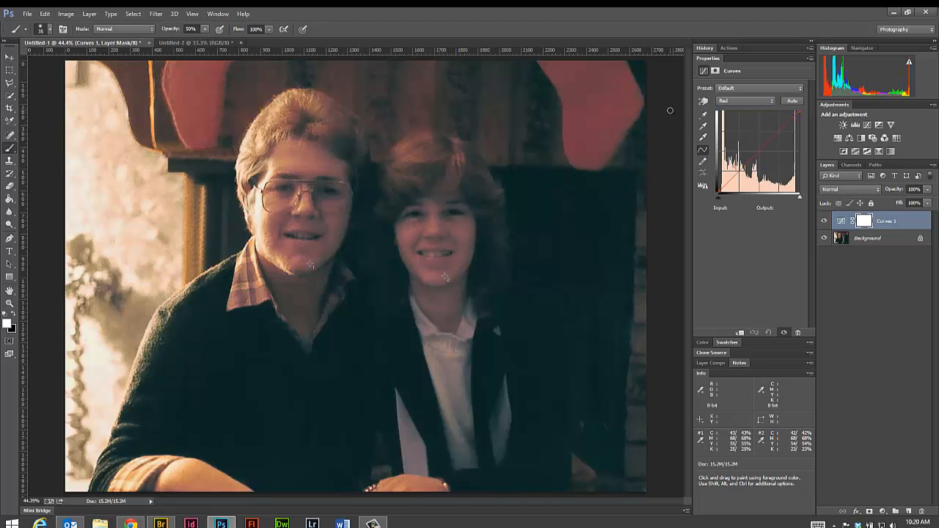
{"action": "left_click", "coordinate": [701, 102]}
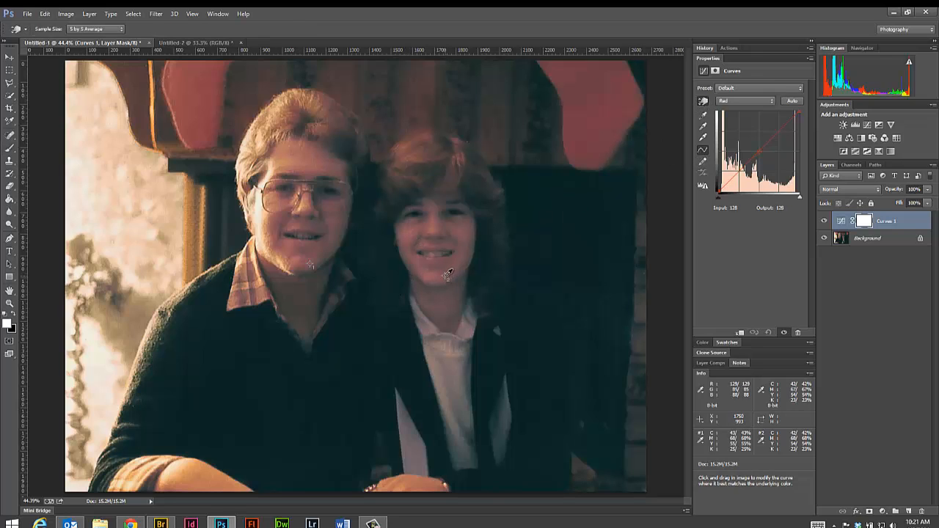
{"action": "left_click", "coordinate": [447, 274]}
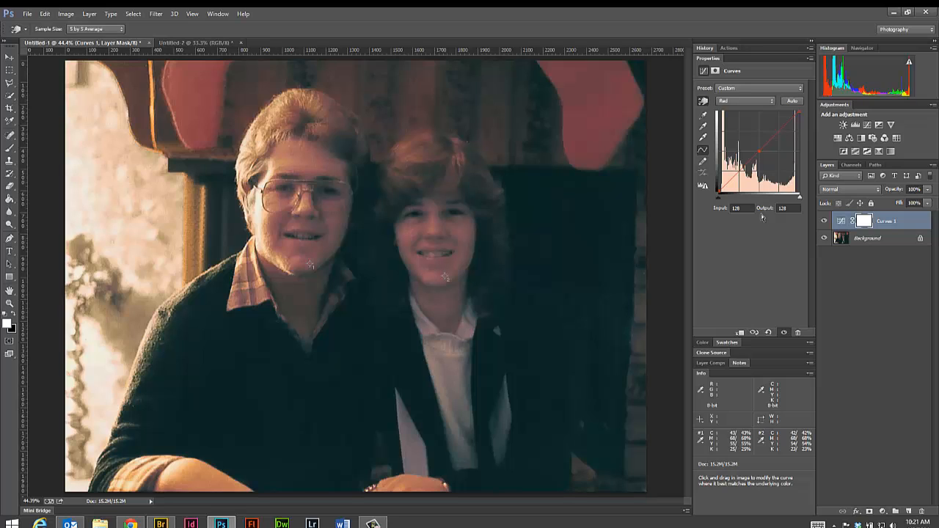
- Raise the red curve point at input 128 to an output of about 180
{"action": "key", "text": "shift+Up"}
{"action": "key", "text": "shift+Up"}
{"action": "key", "text": "shift+Up"}
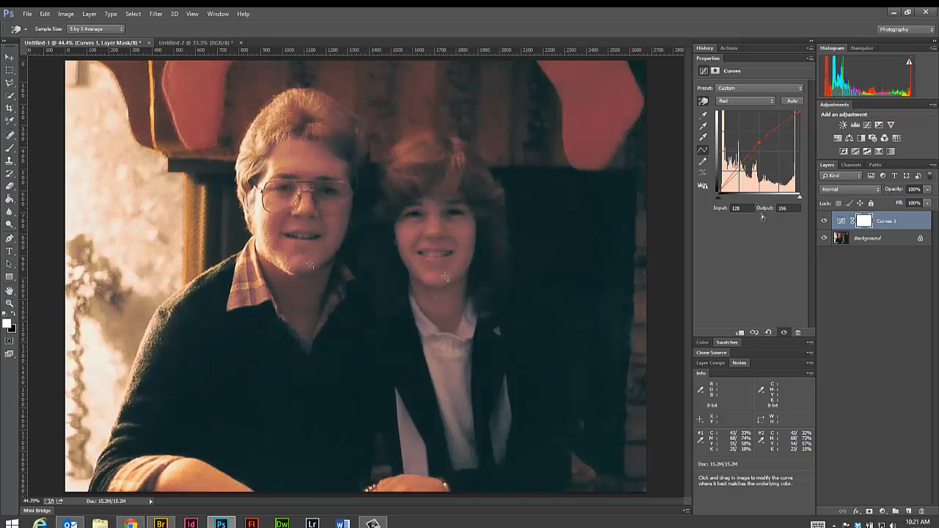
{"action": "key", "text": "Up"}
{"action": "key", "text": "Up"}
{"action": "key", "text": "Up"}
{"action": "key", "text": "Up"}
{"action": "key", "text": "Up"}
{"action": "key", "text": "Up"}
{"action": "key", "text": "Up"}
{"action": "key", "text": "Up"}
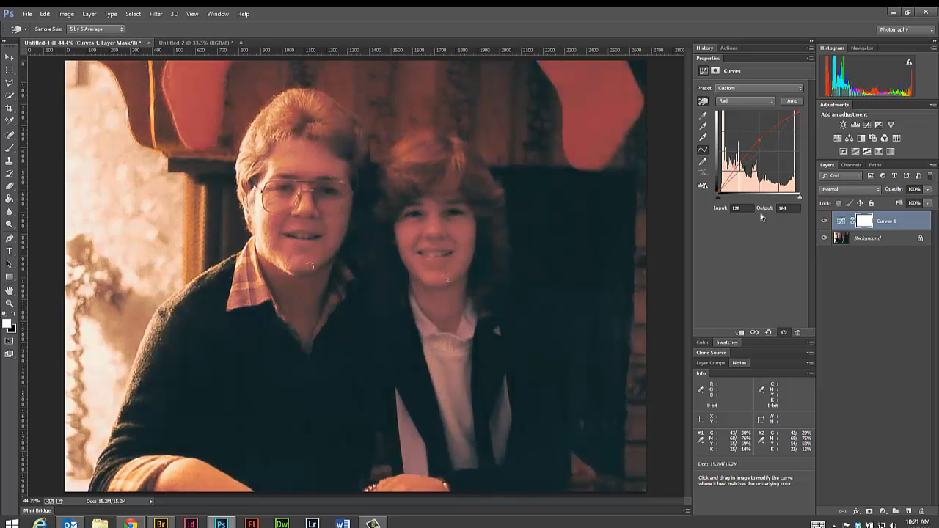
{"action": "key", "text": "Up"}
{"action": "key", "text": "Up"}
{"action": "key", "text": "Up"}
{"action": "key", "text": "Up"}
{"action": "key", "text": "Up"}
{"action": "key", "text": "Up"}
{"action": "key", "text": "Up"}
{"action": "key", "text": "Up"}
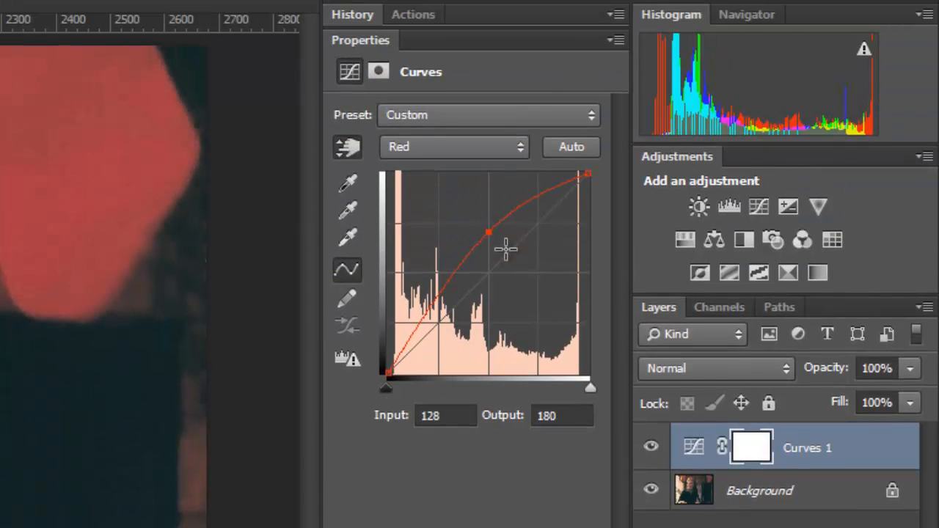
{"action": "key", "text": "Up"}
{"action": "key", "text": "Up"}
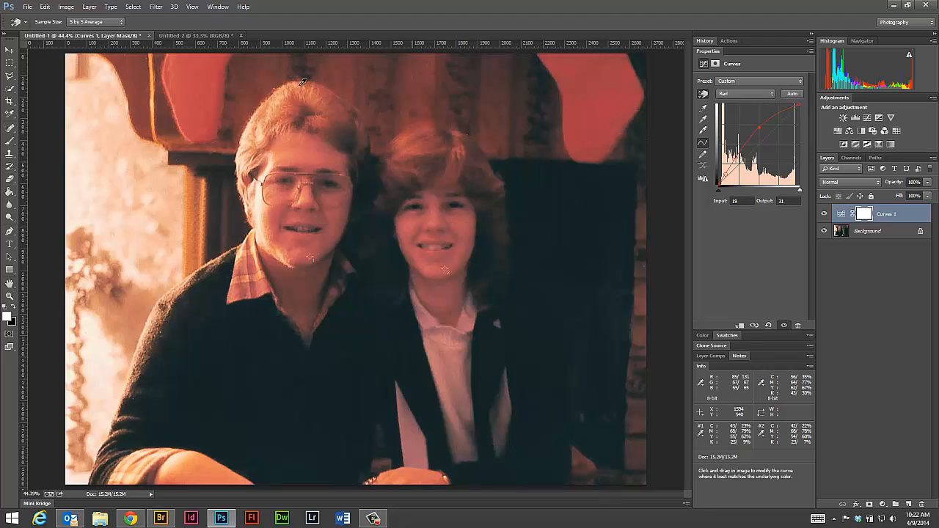
- Circle the letter B in the Untitled-2 diagram and return to the Untitled-1 photo
{"action": "left_click", "coordinate": [194, 35]}
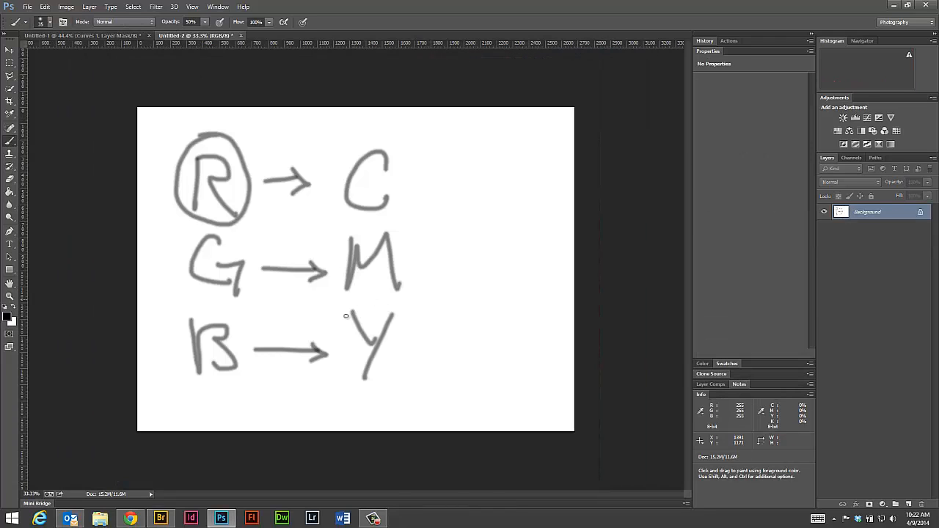
{"action": "mouse_move", "coordinate": [212, 309]}
{"action": "left_mouse_down"}
{"action": "mouse_move", "coordinate": [194, 378]}
{"action": "mouse_move", "coordinate": [249, 363]}
{"action": "mouse_move", "coordinate": [220, 307]}
{"action": "left_mouse_up"}
{"action": "left_click", "coordinate": [128, 35]}
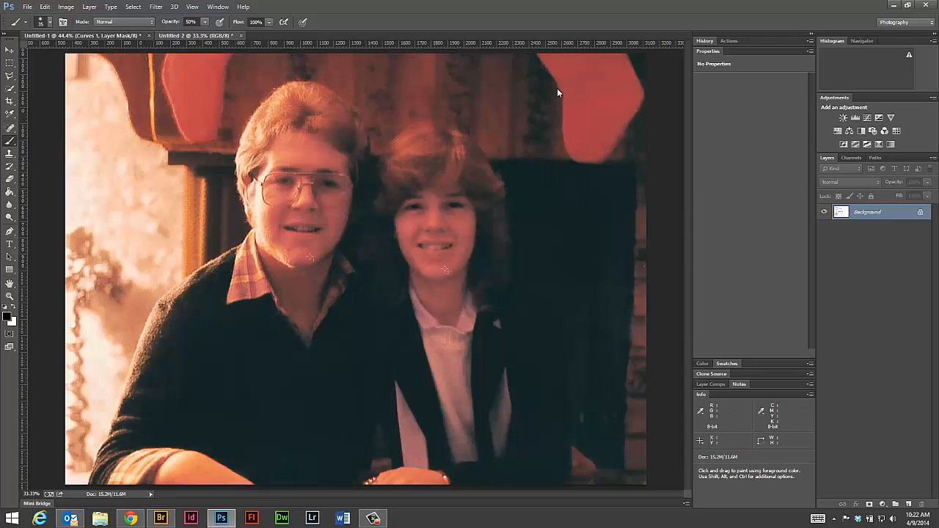
- Target the blue curve and add an adjustment point to it by sampling the woman's chin
{"action": "left_click", "coordinate": [761, 94]}
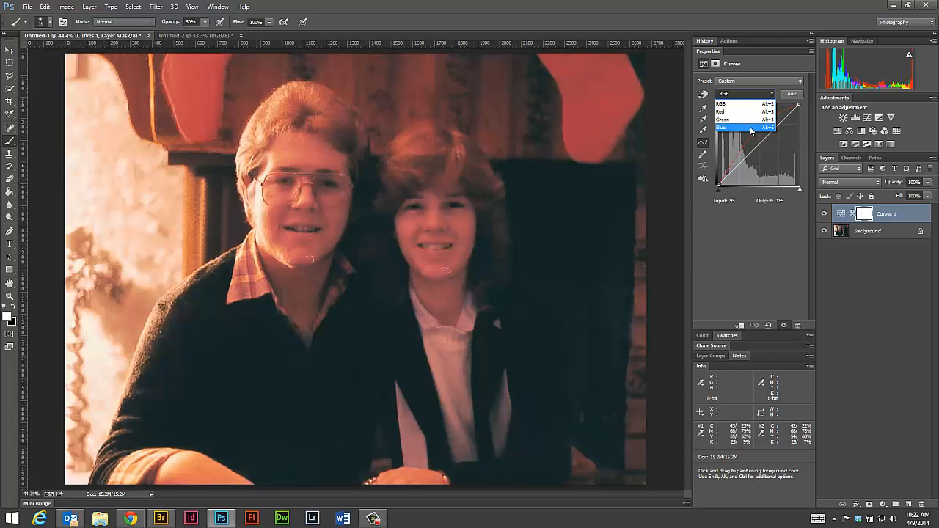
{"action": "left_click", "coordinate": [738, 122]}
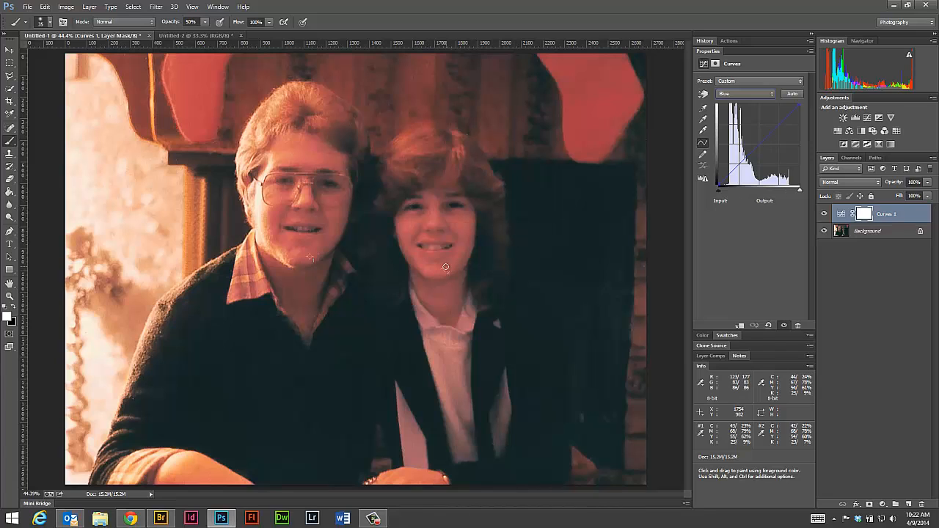
{"action": "left_click", "coordinate": [703, 95]}
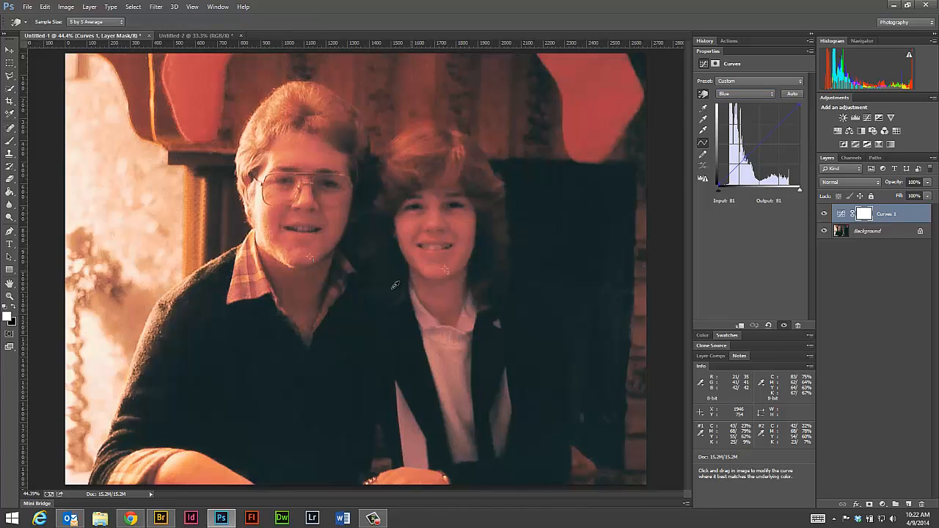
{"action": "left_click", "coordinate": [444, 269]}
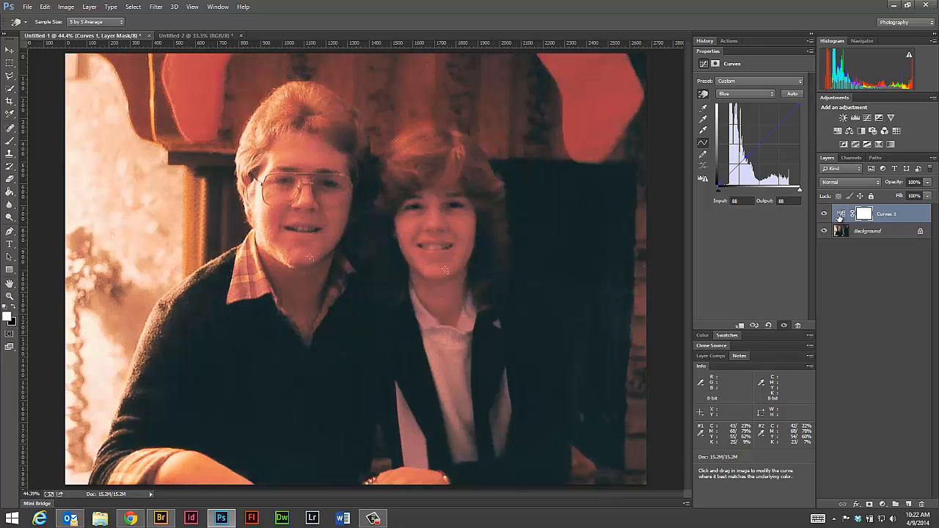
- Lower the blue curve point at input 88 to an output of 68
{"action": "key", "text": "Down"}
{"action": "key", "text": "Down"}
{"action": "key", "text": "Down"}
{"action": "key", "text": "Down"}
{"action": "key", "text": "Down"}
{"action": "key", "text": "Down"}
{"action": "key", "text": "Down"}
{"action": "key", "text": "Down"}
{"action": "key", "text": "Down"}
{"action": "key", "text": "Down"}
{"action": "key", "text": "Down"}
{"action": "key", "text": "Down"}
{"action": "key", "text": "Down"}
{"action": "key", "text": "Down"}
{"action": "key", "text": "Down"}
{"action": "key", "text": "Down"}
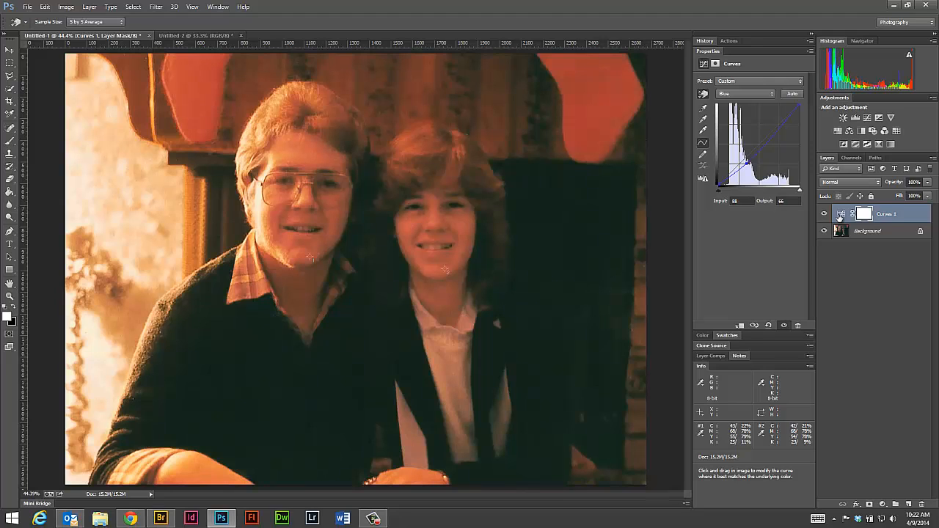
{"action": "key", "text": "Up"}
{"action": "key", "text": "Up"}
- Brighten the composite RGB curve, raising its point at input 46 to about 64 and its point at input 113 to 149
{"action": "left_click", "coordinate": [770, 99]}
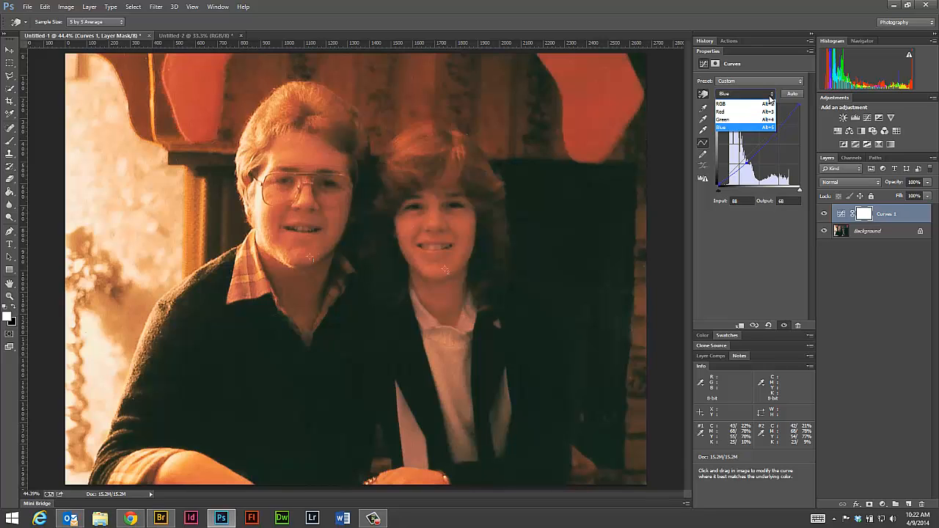
{"action": "left_click", "coordinate": [767, 103]}
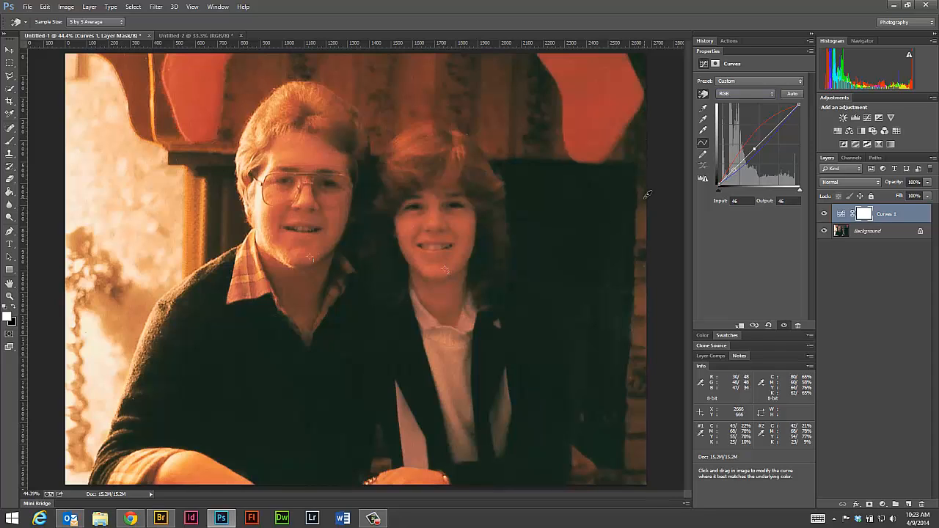
{"action": "key", "text": "Up"}
{"action": "key", "text": "Up"}
{"action": "key", "text": "Up"}
{"action": "key", "text": "Up"}
{"action": "key", "text": "Up"}
{"action": "key", "text": "Up"}
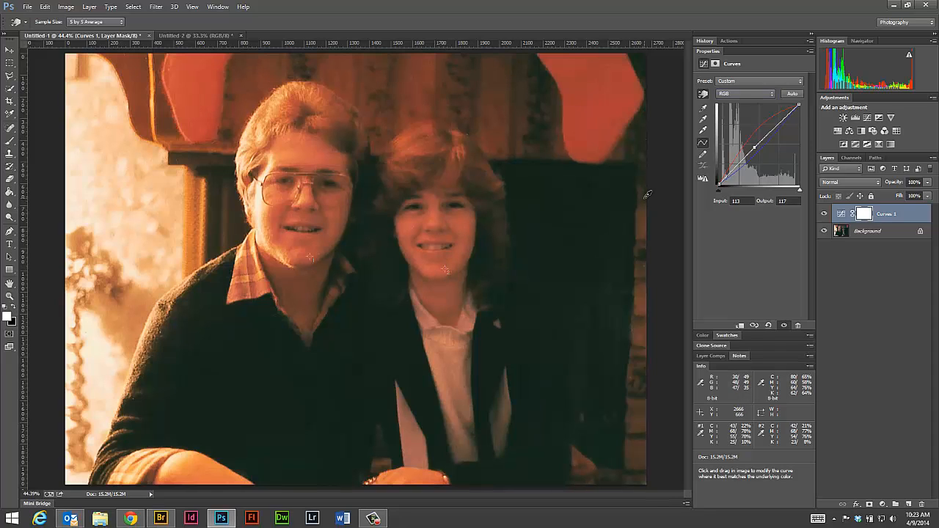
{"action": "key", "text": "Up"}
{"action": "key", "text": "Up"}
{"action": "key", "text": "Up"}
{"action": "key", "text": "Up"}
{"action": "key", "text": "Up"}
{"action": "key", "text": "Up"}
{"action": "key", "text": "Up"}
{"action": "key", "text": "Up"}
{"action": "key", "text": "Up"}
{"action": "key", "text": "Up"}
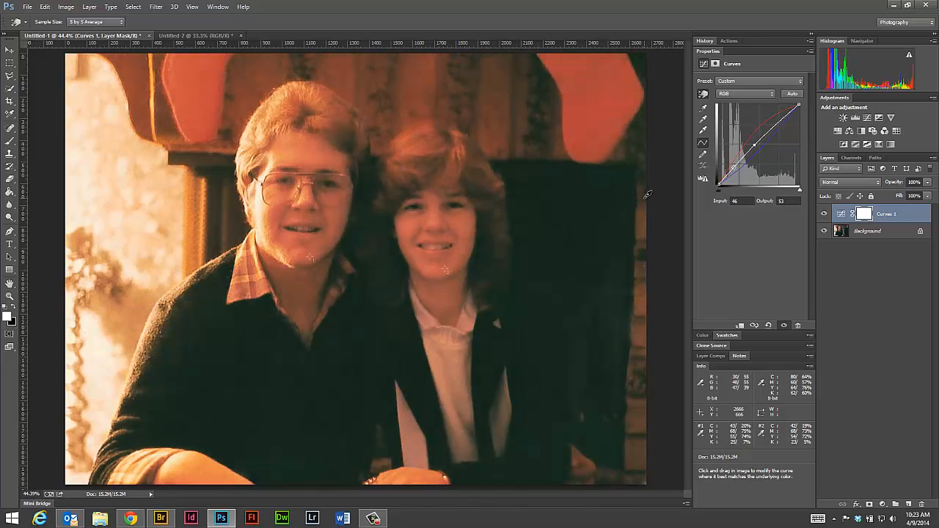
{"action": "key", "text": "Up"}
{"action": "key", "text": "Up"}
{"action": "key", "text": "Up"}
{"action": "key", "text": "Up"}
{"action": "key", "text": "Up"}
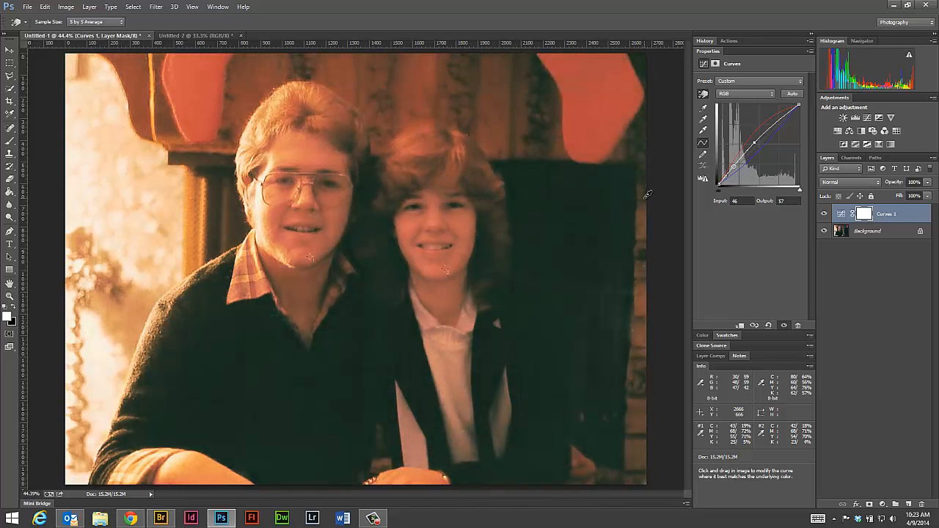
{"action": "key", "text": "Up"}
{"action": "key", "text": "Up"}
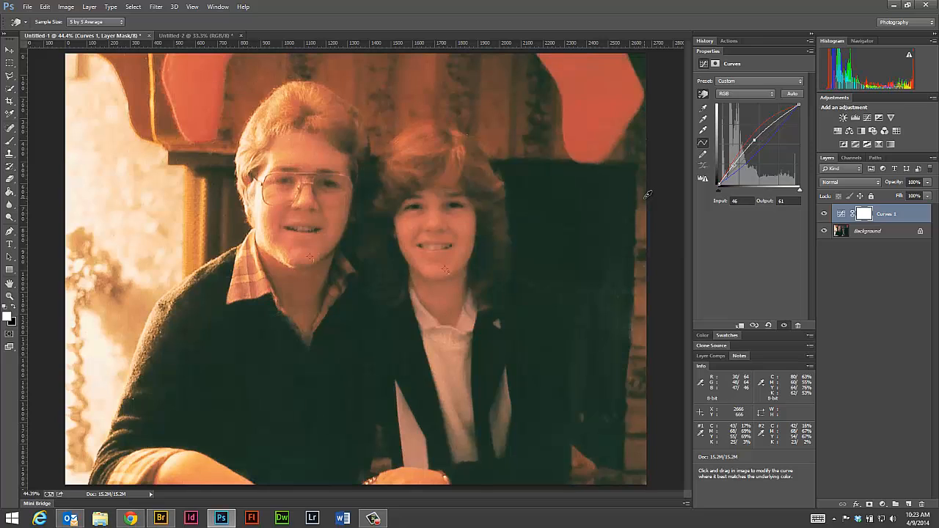
{"action": "key", "text": "Up"}
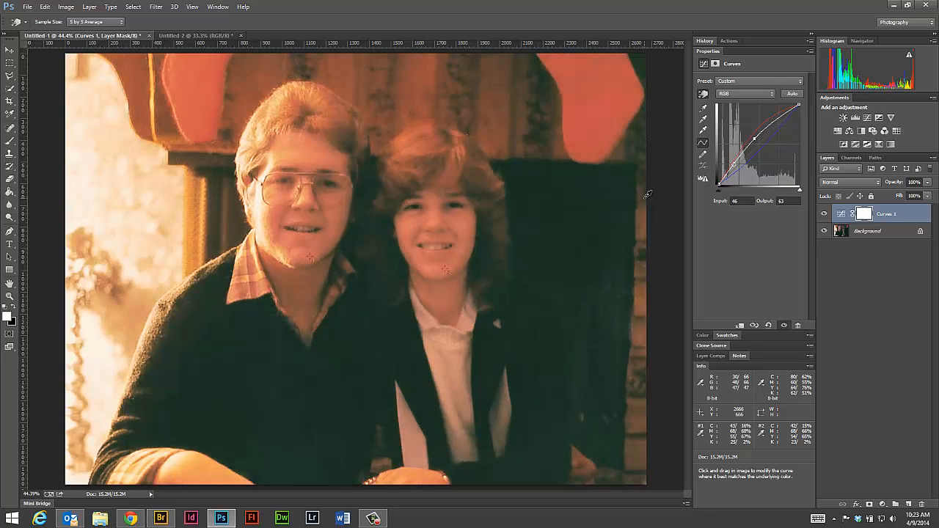
{"action": "key", "text": "Up"}
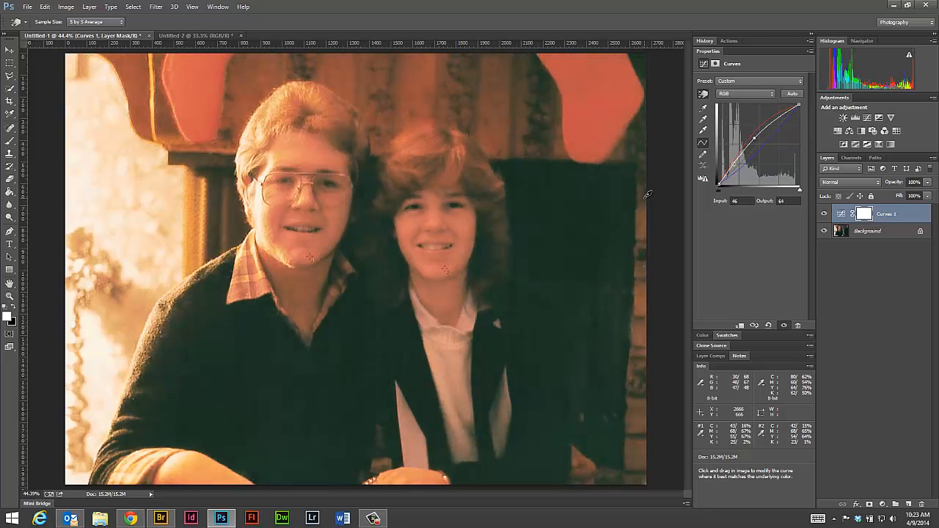
{"action": "key", "text": "Up"}
{"action": "key", "text": "Up"}
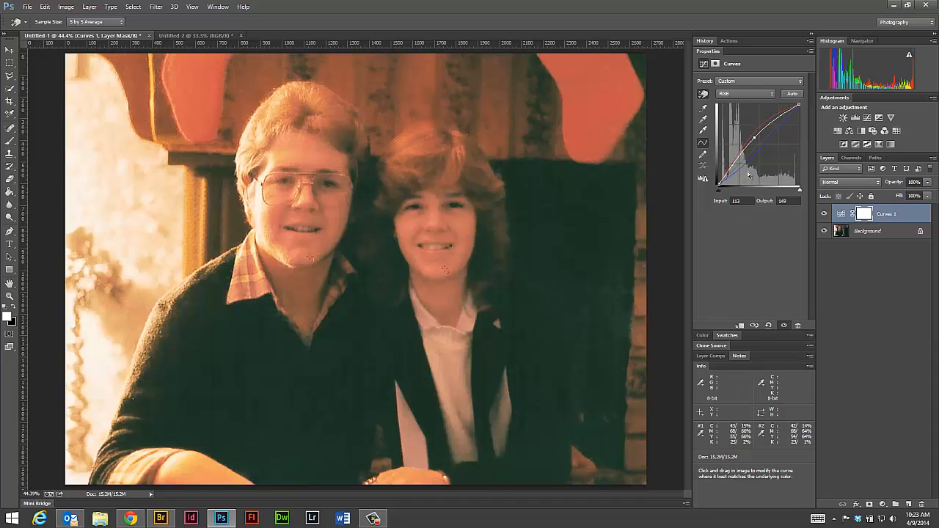
- Compare the photo with and without the Curves 1 adjustment, leaving the layer visible
{"action": "left_click", "coordinate": [702, 155]}
{"action": "left_click", "coordinate": [702, 143]}
{"action": "left_click", "coordinate": [824, 214]}
{"action": "left_click", "coordinate": [824, 214]}
{"action": "left_click", "coordinate": [824, 215]}
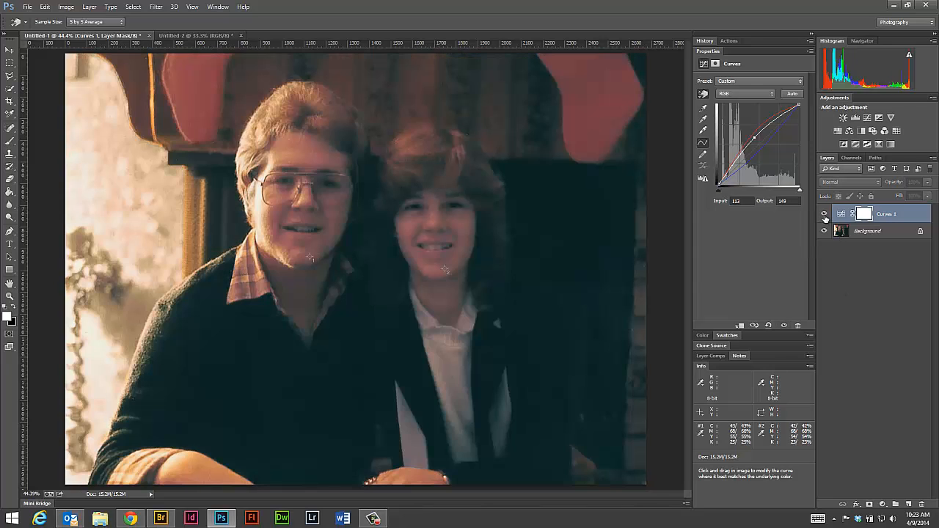
{"action": "left_click", "coordinate": [823, 215]}
{"action": "left_click", "coordinate": [824, 214]}
{"action": "left_click", "coordinate": [824, 215]}
{"action": "left_click", "coordinate": [824, 214]}
{"action": "left_click", "coordinate": [823, 215]}
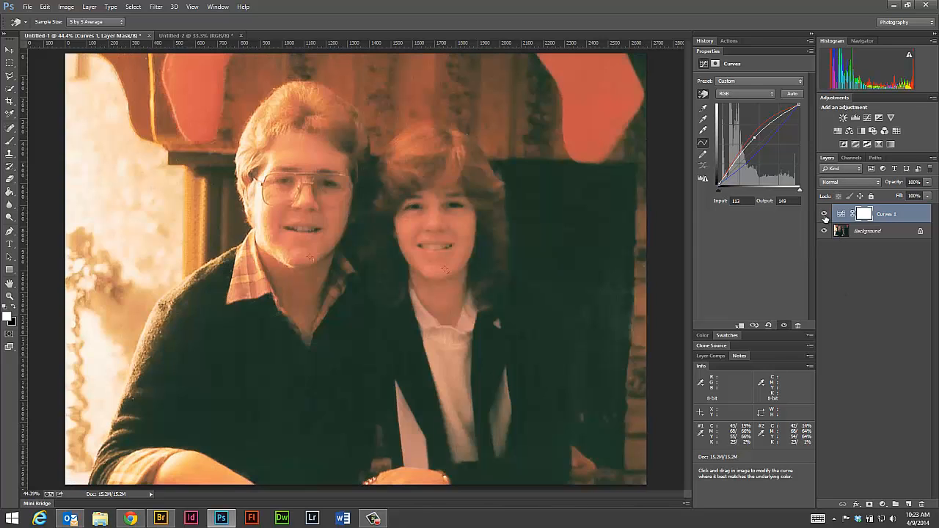
{"action": "left_click", "coordinate": [824, 214]}
{"action": "left_click", "coordinate": [824, 214]}
{"action": "left_click", "coordinate": [824, 216]}
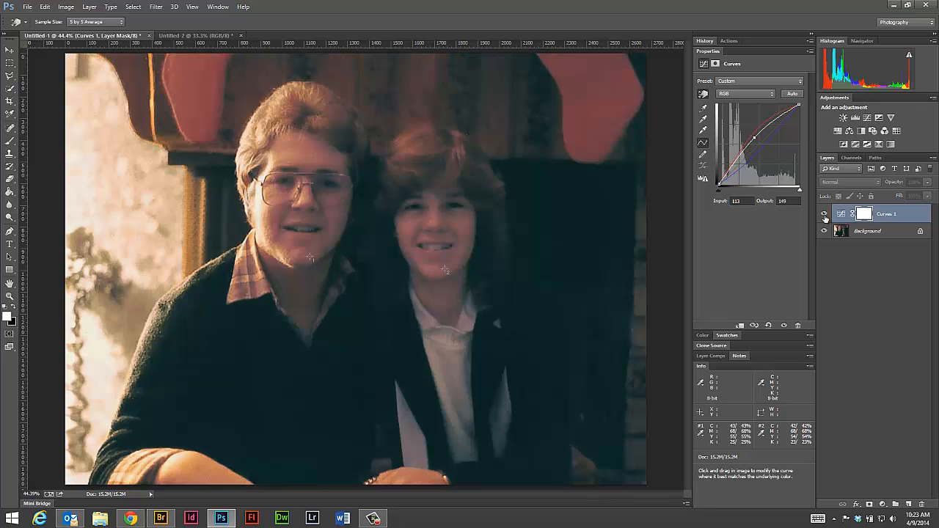
{"action": "left_click", "coordinate": [825, 216]}
{"action": "left_click", "coordinate": [825, 215]}
{"action": "left_click", "coordinate": [824, 216]}
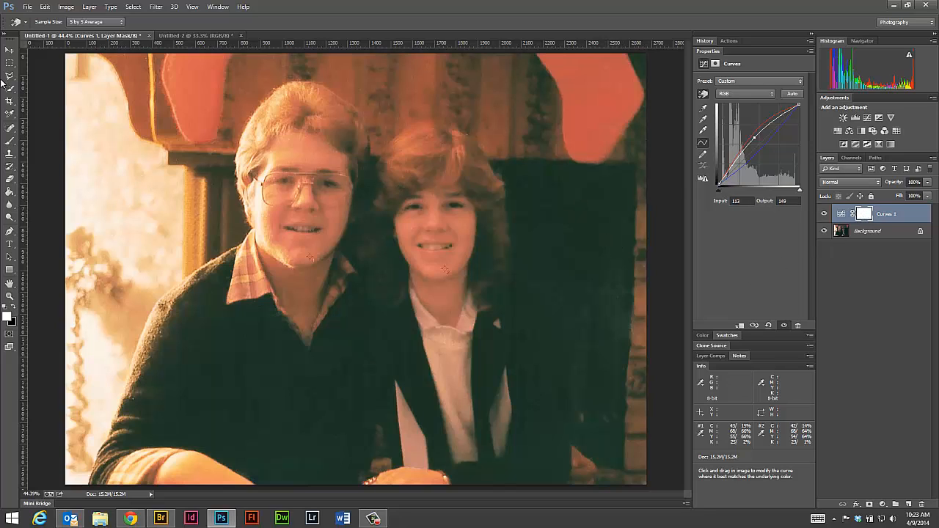
- Select the faces and necks of both the man and the woman with the Quick Selection tool
{"action": "left_click", "coordinate": [10, 130]}
{"action": "mouse_move", "coordinate": [306, 155]}
{"action": "left_mouse_down"}
{"action": "mouse_move", "coordinate": [268, 183]}
{"action": "mouse_move", "coordinate": [271, 219]}
{"action": "mouse_move", "coordinate": [289, 213]}
{"action": "left_mouse_up"}
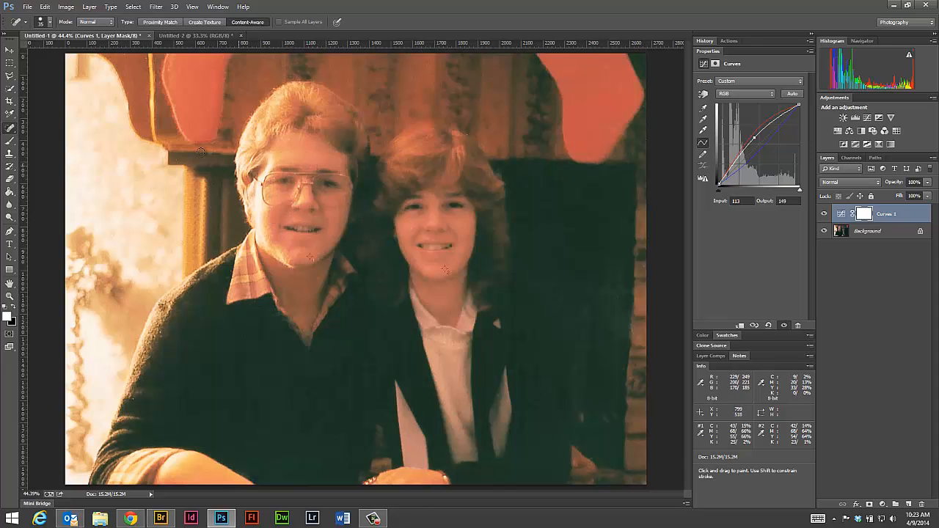
{"action": "left_click", "coordinate": [10, 88]}
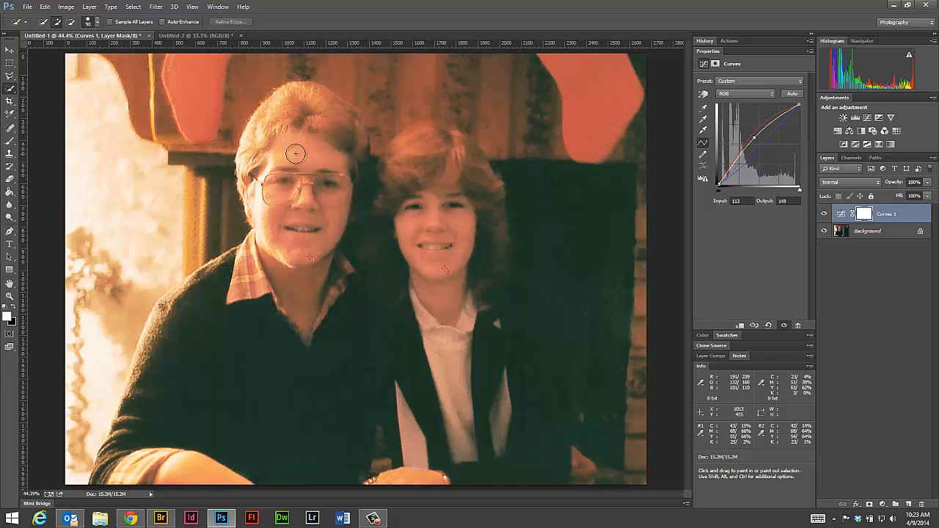
{"action": "mouse_move", "coordinate": [299, 152]}
{"action": "left_mouse_down"}
{"action": "mouse_move", "coordinate": [275, 207]}
{"action": "mouse_move", "coordinate": [306, 296]}
{"action": "left_mouse_up"}
{"action": "mouse_move", "coordinate": [424, 213]}
{"action": "left_mouse_down"}
{"action": "mouse_move", "coordinate": [441, 295]}
{"action": "mouse_move", "coordinate": [457, 204]}
{"action": "mouse_move", "coordinate": [425, 198]}
{"action": "left_mouse_up"}
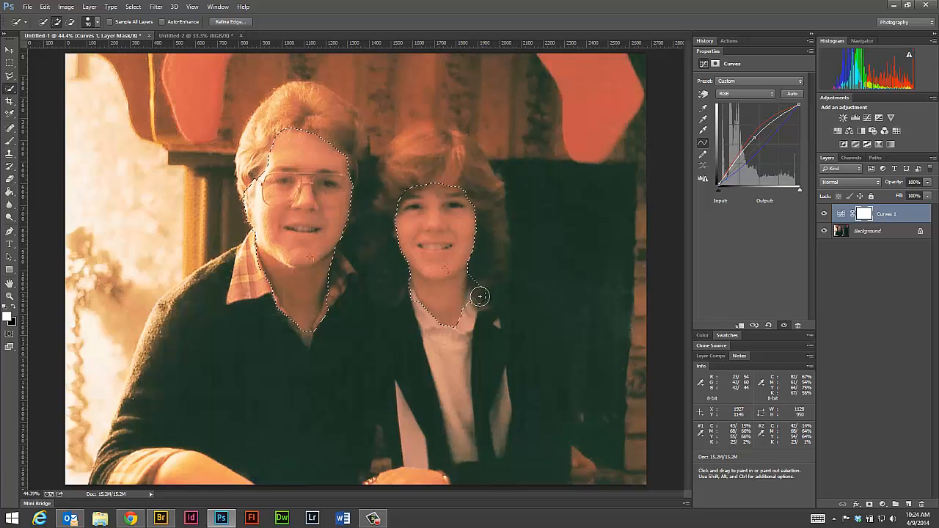
- Subtract the excess areas beside the woman's collar, the man's neck and the man's ear from the selection
{"action": "key", "text": "alt"}
{"action": "left_click", "coordinate": [475, 300], "text": "alt"}
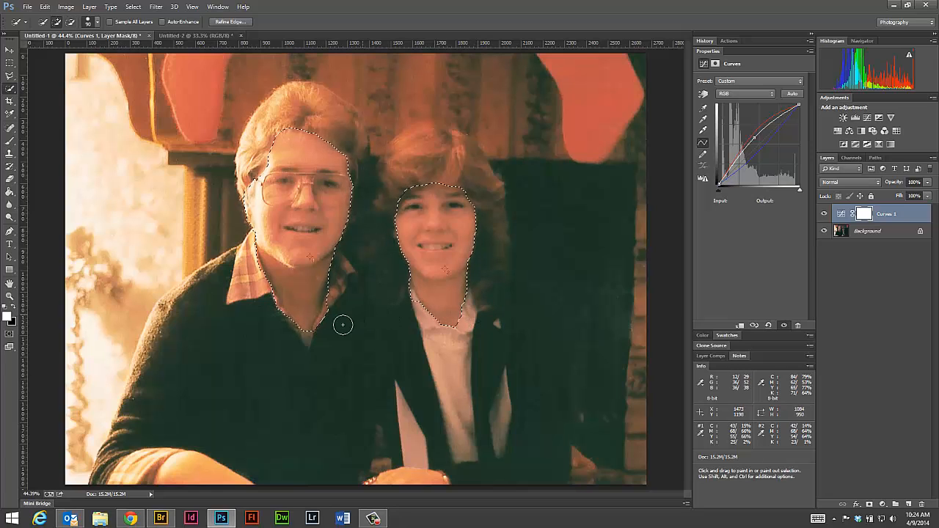
{"action": "key", "text": "alt"}
{"action": "left_click_drag", "start_coordinate": [333, 312], "coordinate": [323, 337]}
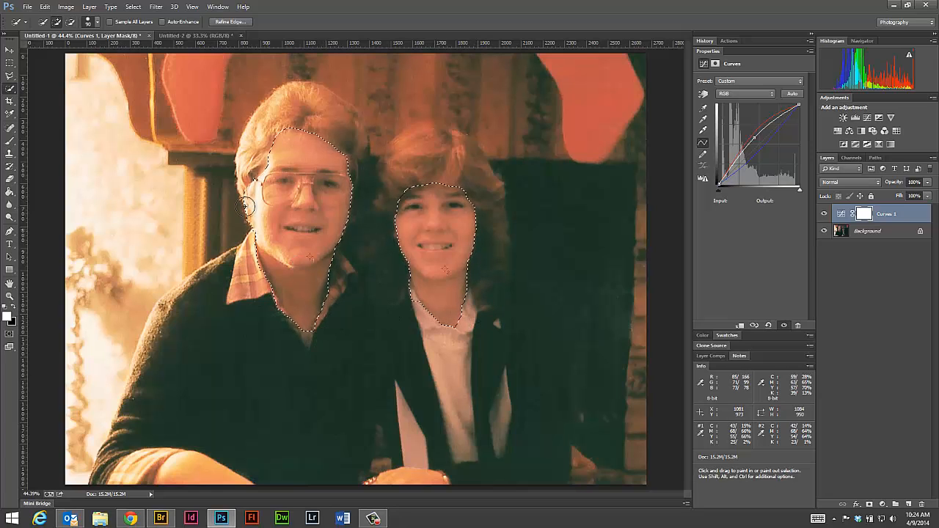
{"action": "key", "text": "alt"}
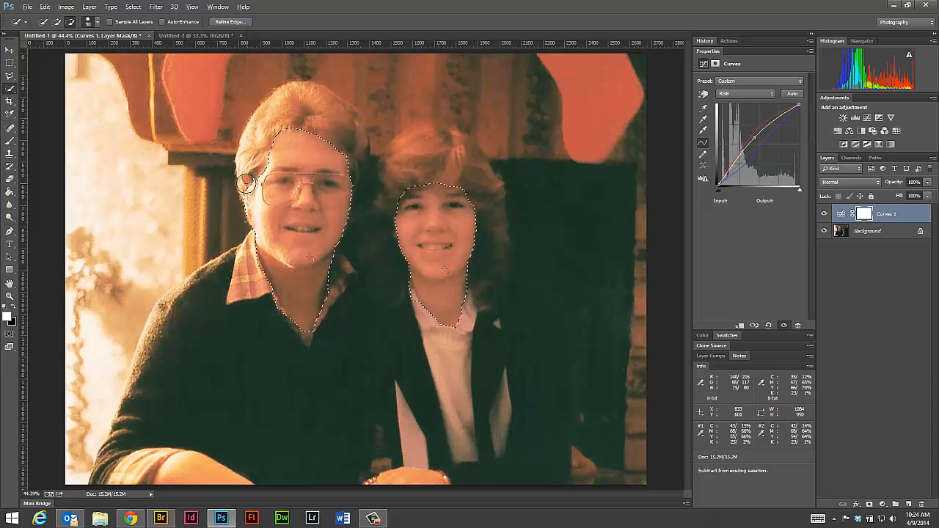
{"action": "left_click", "coordinate": [242, 226], "text": "alt"}
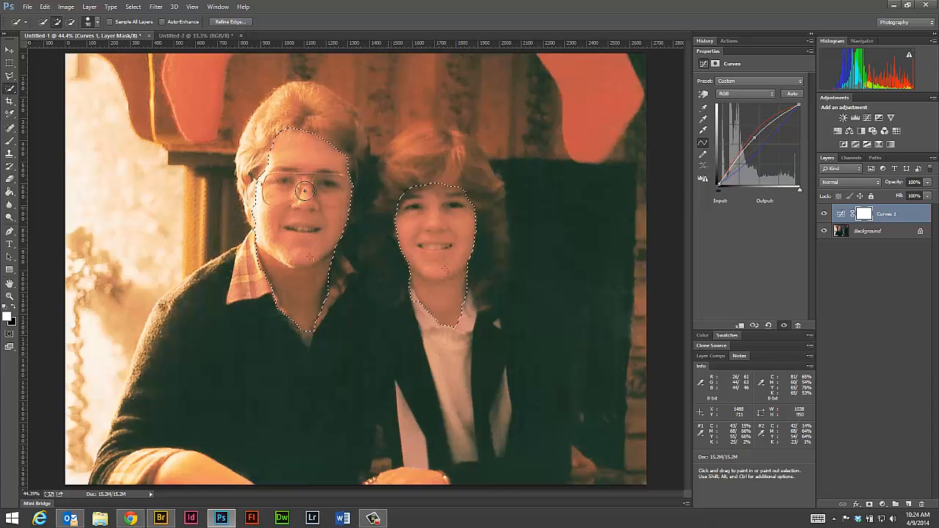
- Invert the face selection, fill that area of the Curves 1 layer mask with black, and deselect
{"action": "left_click", "coordinate": [16, 309]}
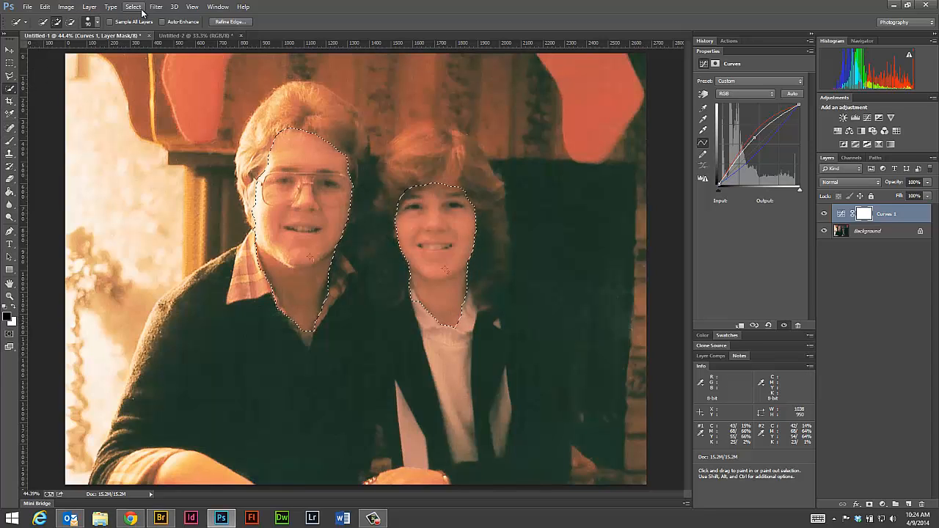
{"action": "key", "text": "ctrl+shift+i"}
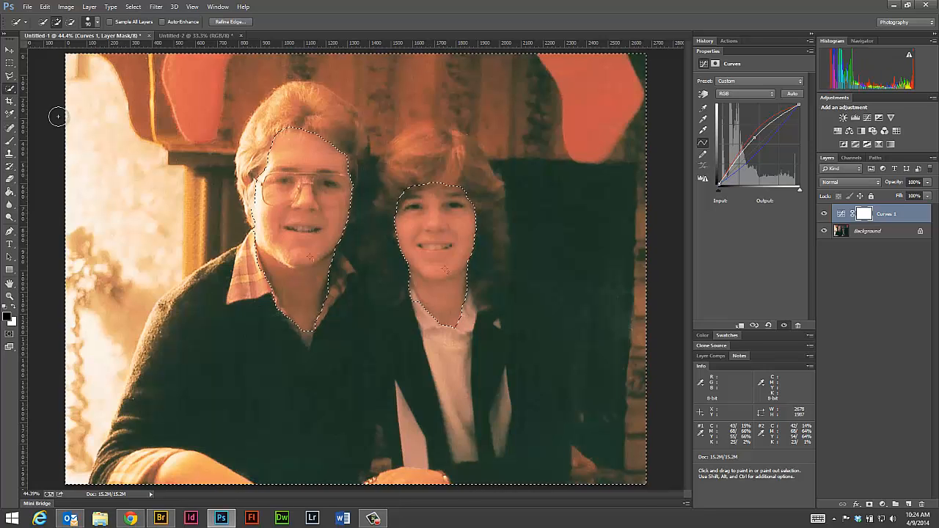
{"action": "left_click", "coordinate": [10, 191]}
{"action": "left_click", "coordinate": [162, 172]}
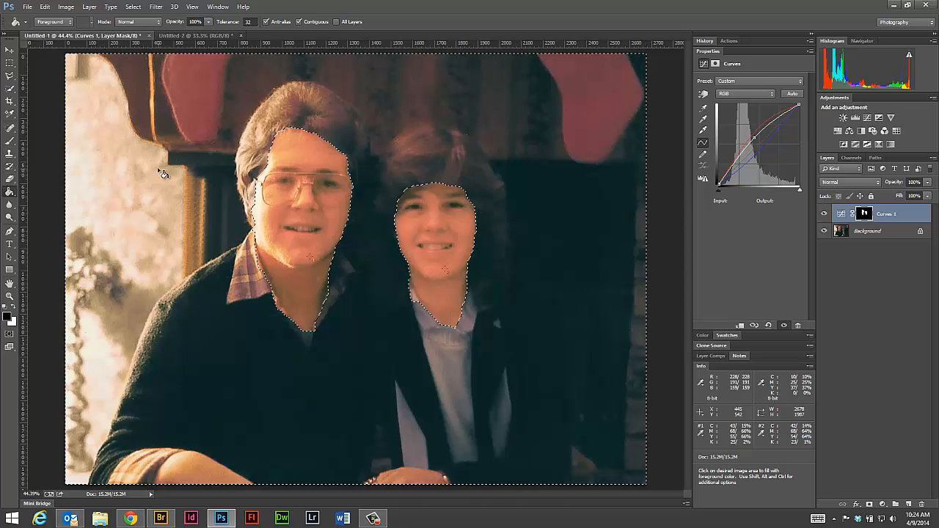
{"action": "key", "text": "ctrl+d"}
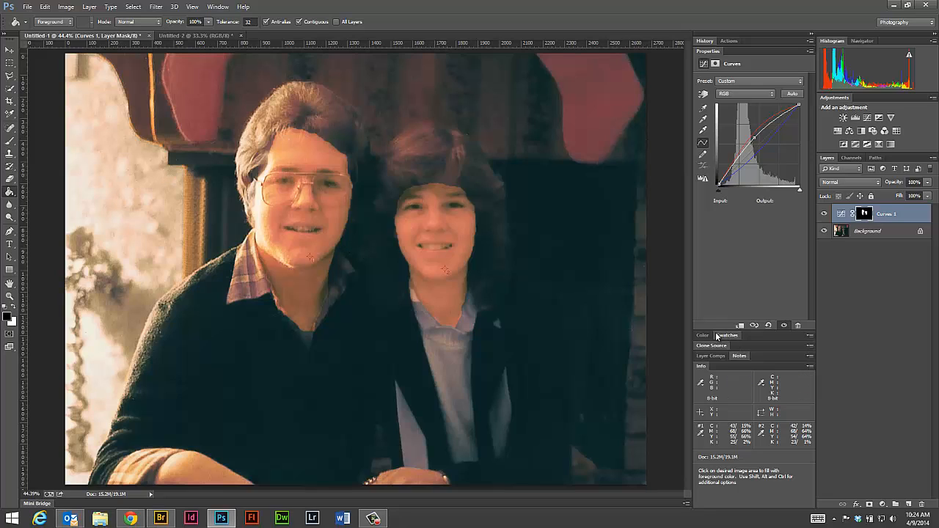
- Refine the edge of the Curves 1 mask with a 25.5 px feather and an inward edge shift, output to the layer mask
{"action": "left_click", "coordinate": [716, 64]}
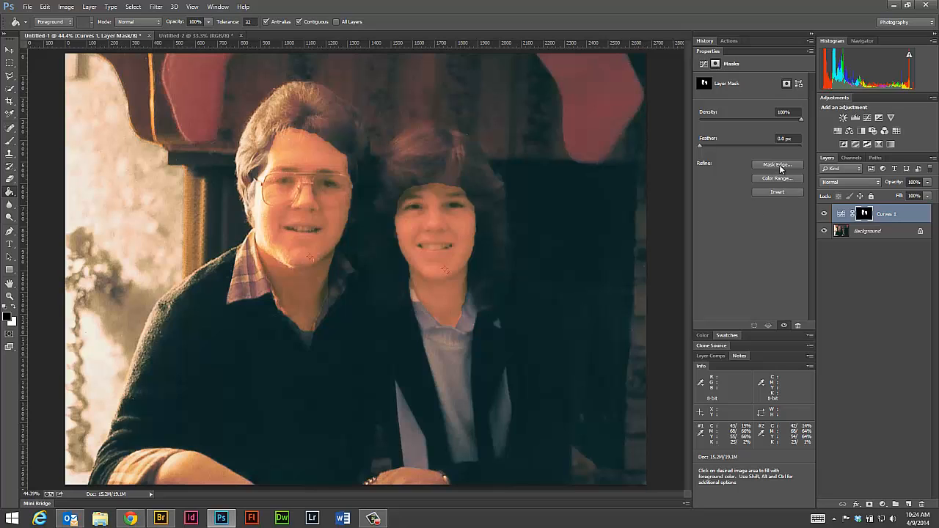
{"action": "left_click", "coordinate": [778, 166]}
{"action": "left_click_drag", "start_coordinate": [663, 192], "coordinate": [682, 221]}
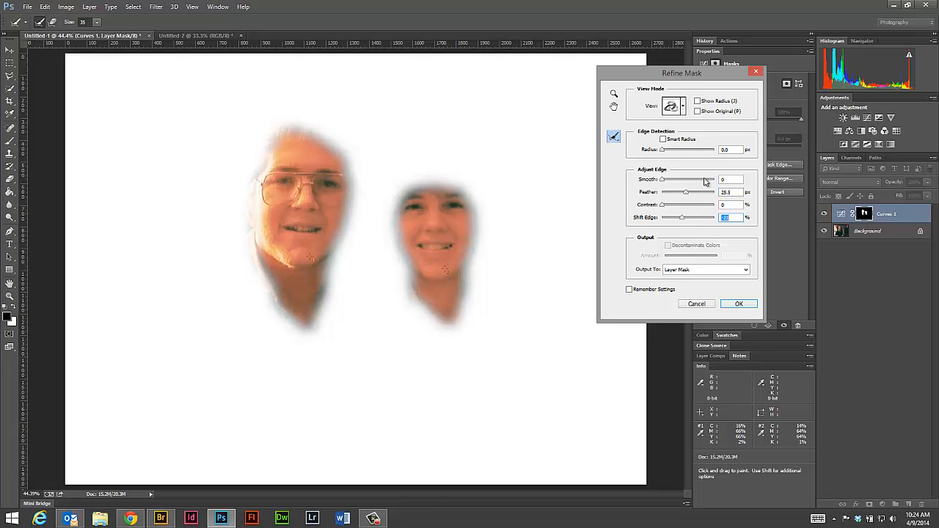
{"action": "left_click", "coordinate": [737, 304]}
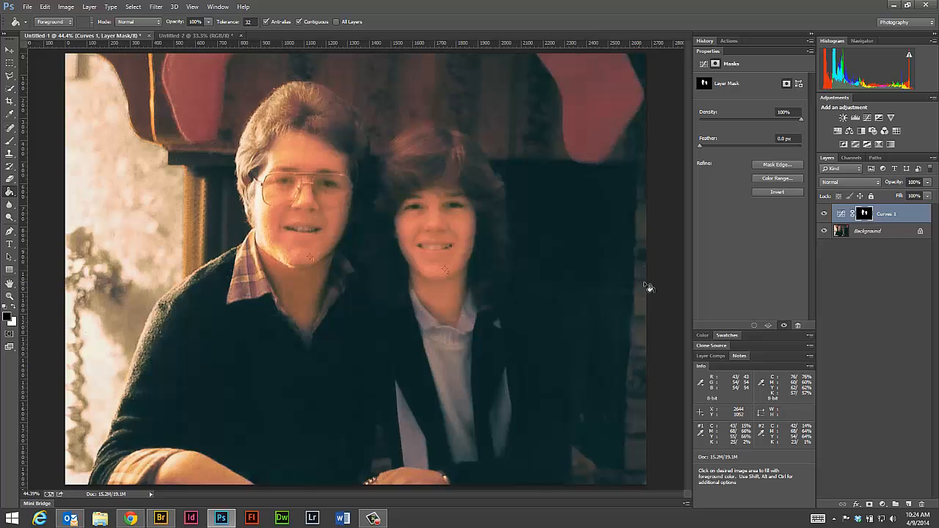
- Compare the photo with and without the masked Curves 1 adjustment, leaving the layer visible
{"action": "left_click", "coordinate": [824, 214]}
{"action": "left_click", "coordinate": [824, 215]}
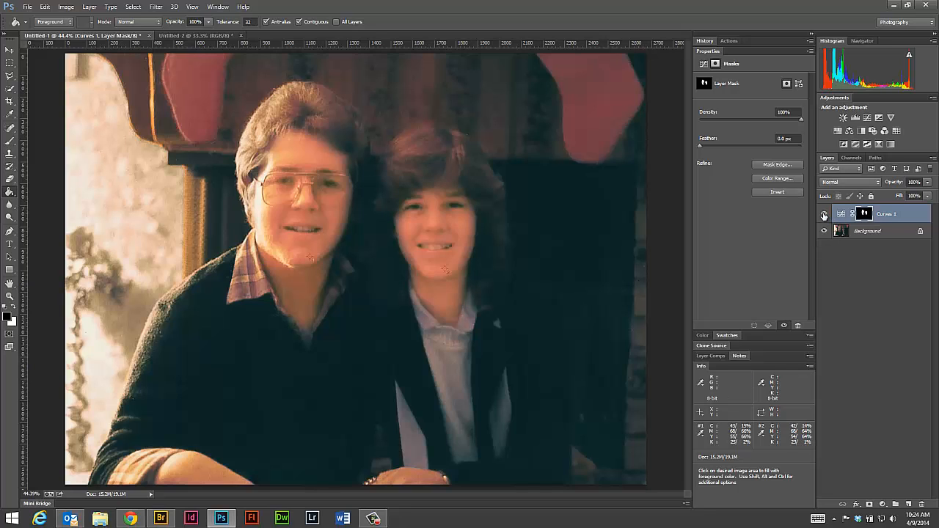
{"action": "left_click", "coordinate": [824, 215]}
{"action": "left_click", "coordinate": [824, 215]}
{"action": "left_click", "coordinate": [824, 215]}
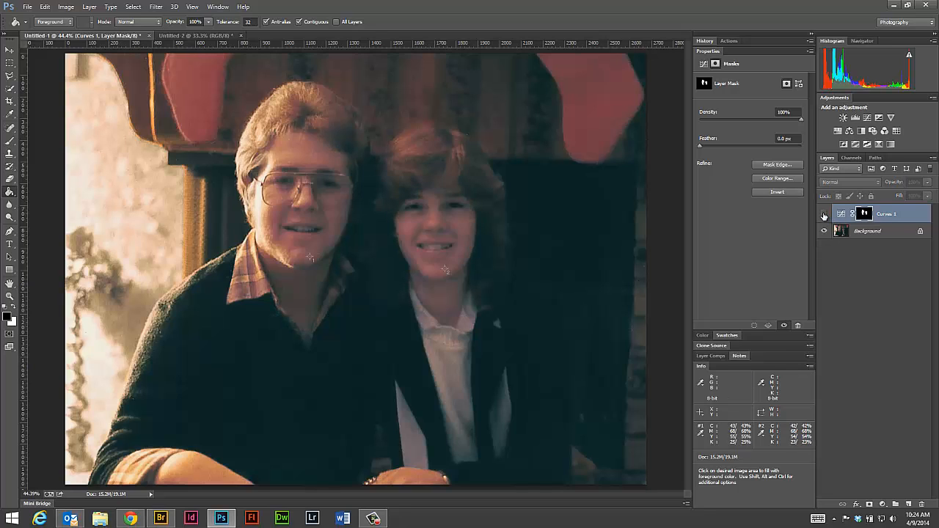
{"action": "left_click", "coordinate": [824, 215]}
{"action": "left_click", "coordinate": [824, 215]}
{"action": "left_click", "coordinate": [824, 215]}
{"action": "left_click", "coordinate": [824, 215]}
{"action": "left_click", "coordinate": [824, 215]}
{"action": "left_click", "coordinate": [824, 214]}
{"action": "left_click", "coordinate": [824, 215]}
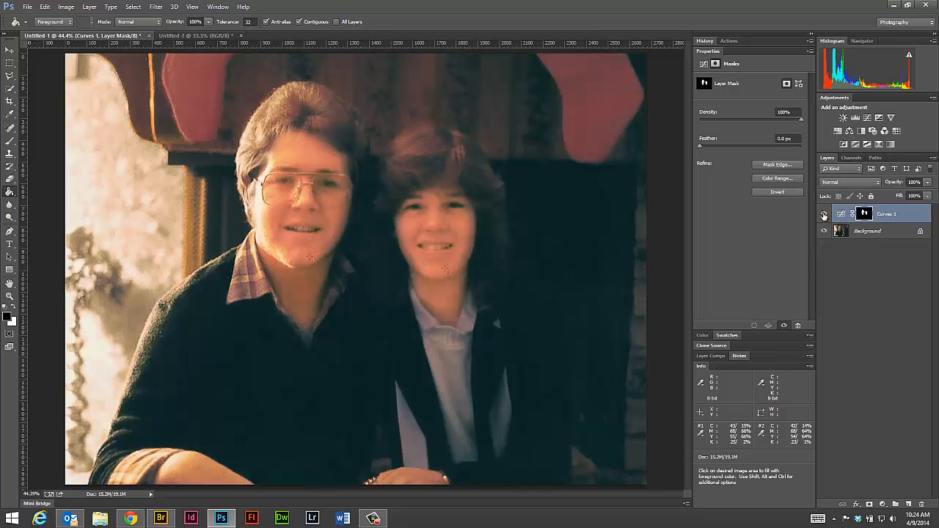
{"action": "left_click", "coordinate": [824, 215]}
{"action": "left_click", "coordinate": [823, 215]}
{"action": "left_click", "coordinate": [824, 214]}
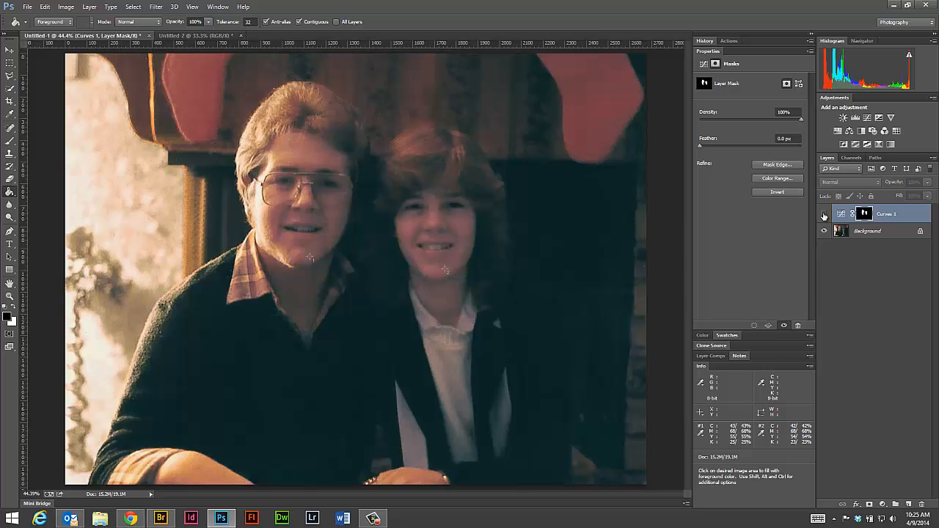
{"action": "left_click", "coordinate": [824, 215]}
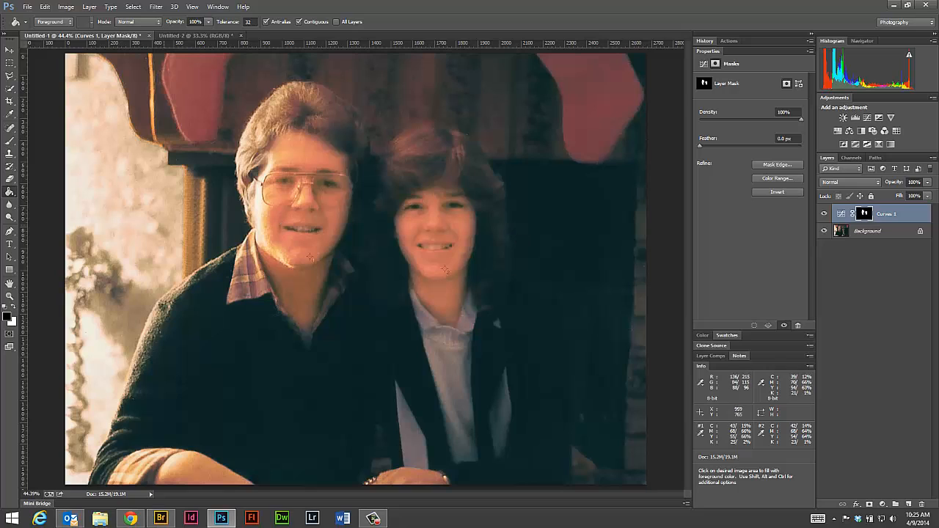
- Try to paint the man's mouth out of the Curves 1 mask with a black brush at 100% opacity
{"action": "left_click", "coordinate": [10, 140]}
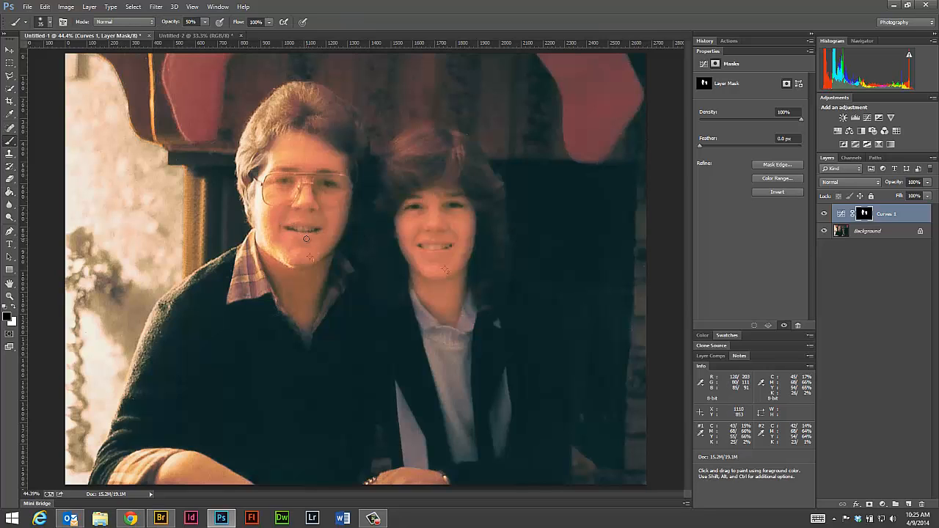
{"action": "key", "text": "0"}
{"action": "mouse_move", "coordinate": [315, 233]}
{"action": "left_mouse_down"}
{"action": "mouse_move", "coordinate": [281, 230]}
{"action": "mouse_move", "coordinate": [306, 236]}
{"action": "left_mouse_up"}
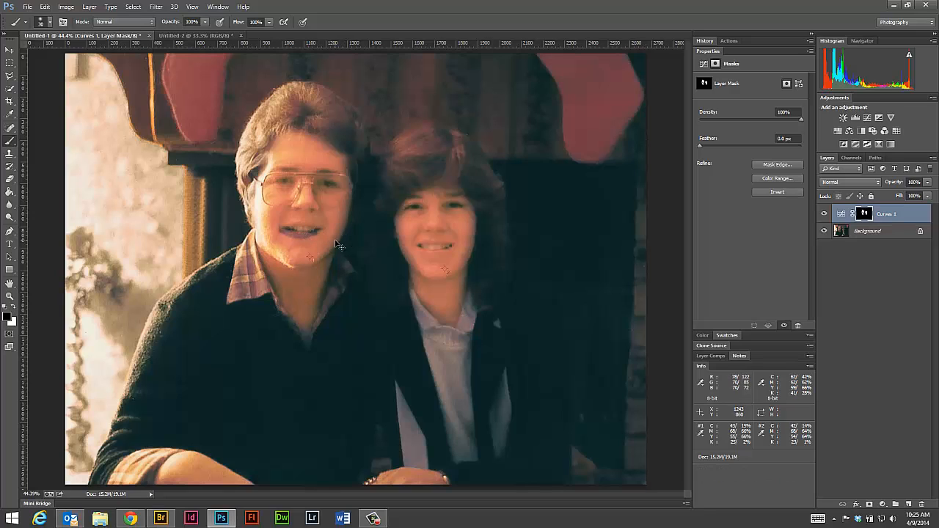
{"action": "key", "text": "ctrl+z"}
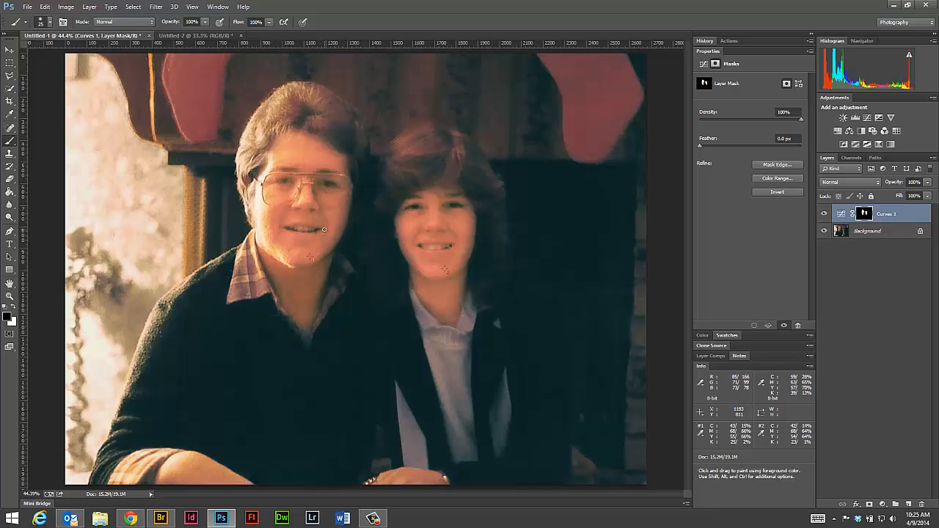
- Paint the teeth of both people out of the Curves 1 mask with a size 20 black brush at 50% opacity
{"action": "key", "text": "bracketleft"}
{"action": "key", "text": "backslash"}
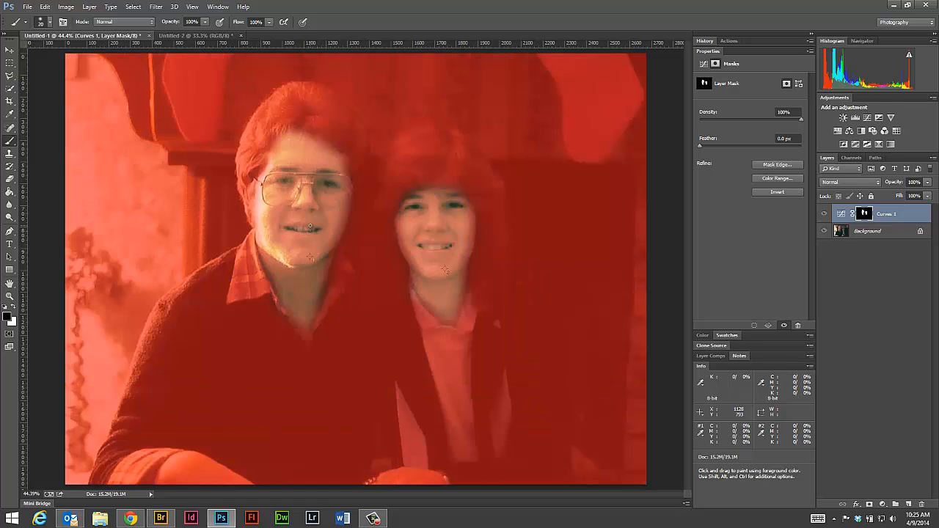
{"action": "left_click_drag", "start_coordinate": [281, 232], "coordinate": [317, 230]}
{"action": "key", "text": "ctrl+z"}
{"action": "left_click", "coordinate": [866, 215], "text": "alt+shift"}
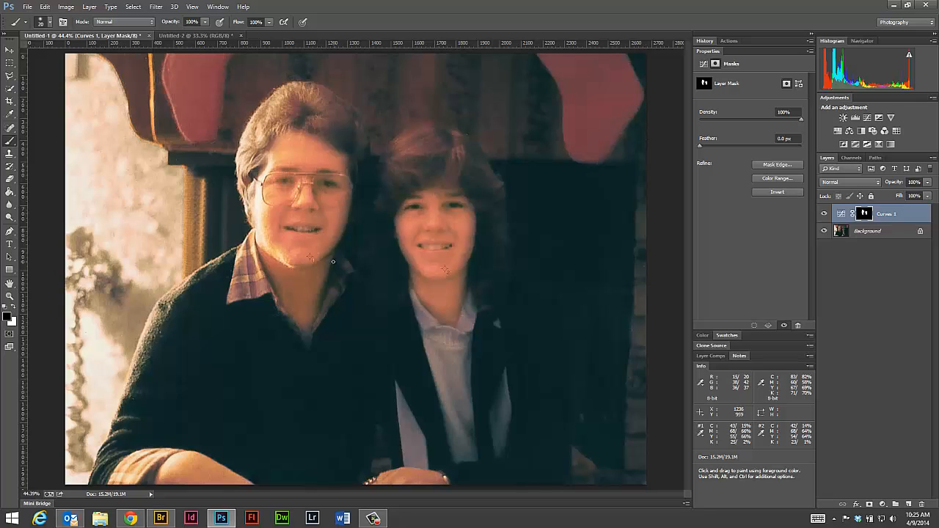
{"action": "key", "text": "5"}
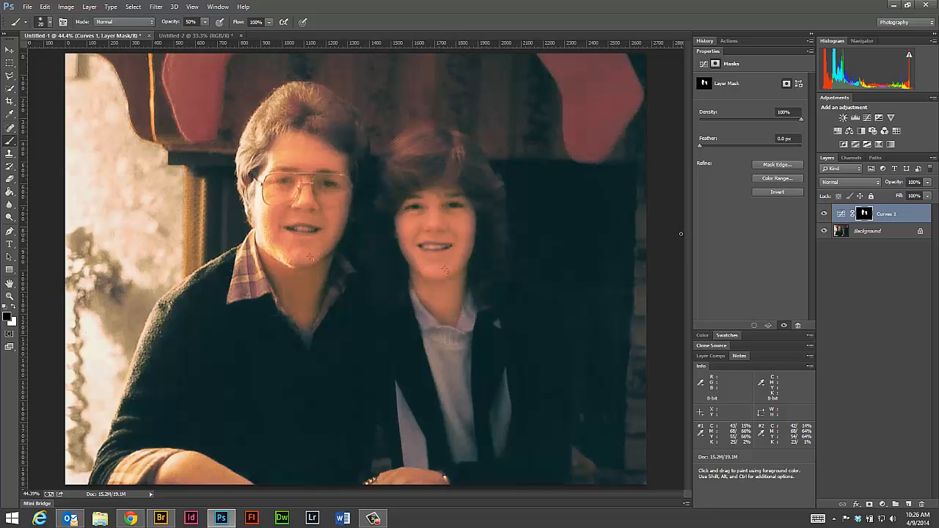
- Load the Curves 1 mask as a selection and add a Hue/Saturation adjustment layer limited to it
{"action": "left_click", "coordinate": [864, 214], "text": "ctrl"}
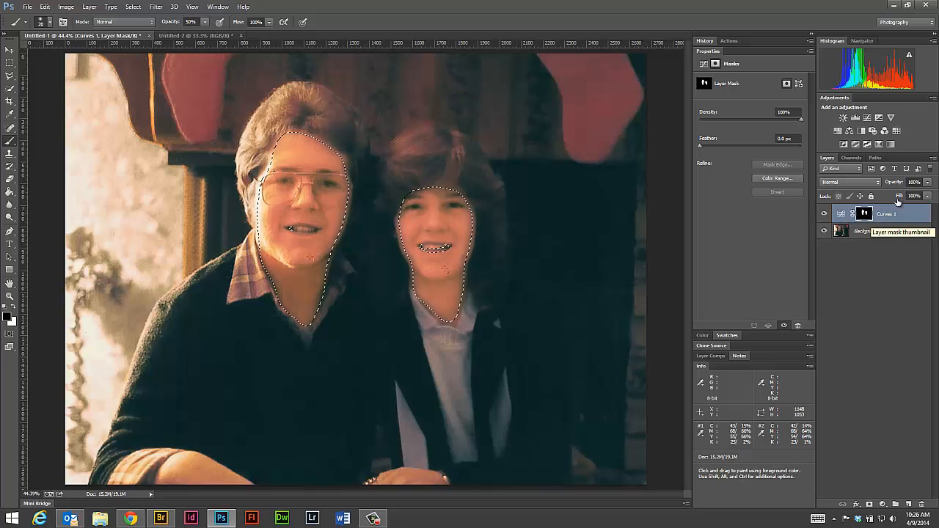
{"action": "mouse_move", "coordinate": [901, 360]}
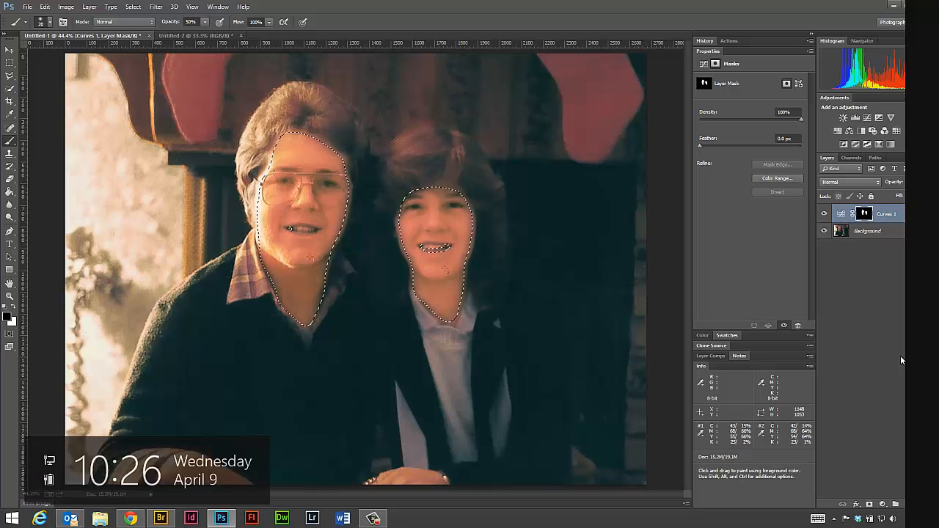
{"action": "left_click", "coordinate": [839, 130]}
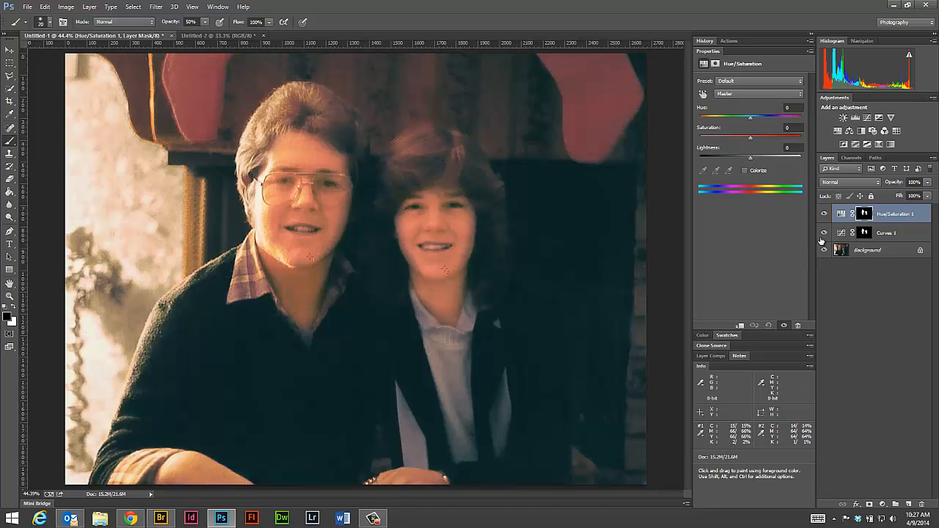
- Lower the saturation of the Greens to -61 and of the Yellows to -91 in the Hue/Saturation 1 adjustment
{"action": "left_click", "coordinate": [747, 95]}
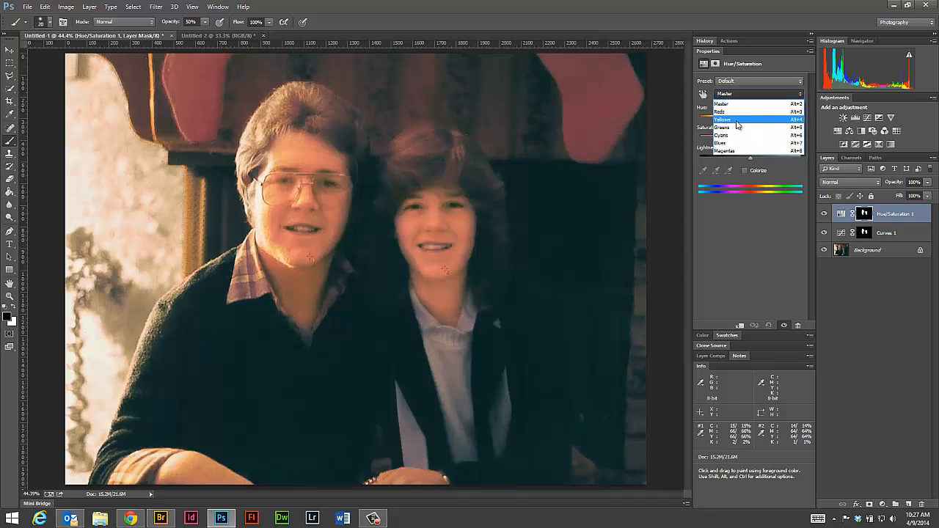
{"action": "left_click", "coordinate": [738, 128]}
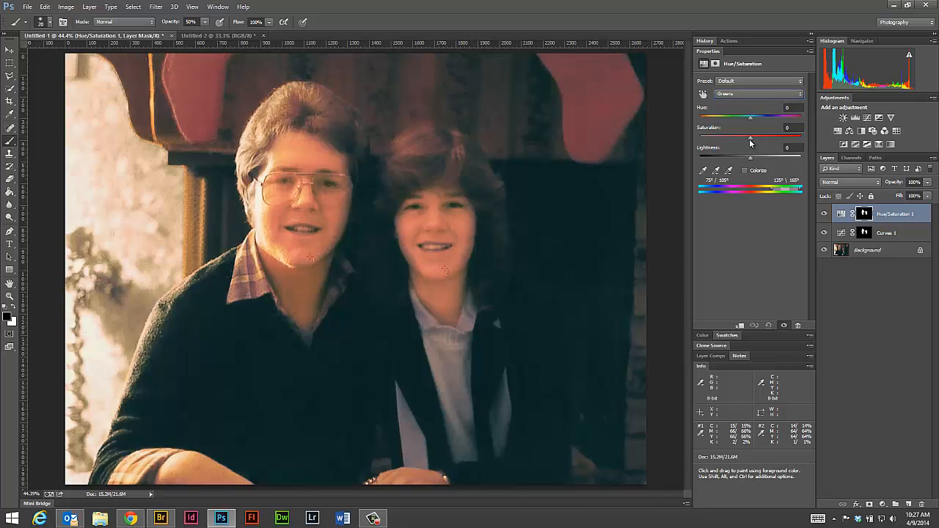
{"action": "left_click_drag", "start_coordinate": [749, 140], "coordinate": [719, 140]}
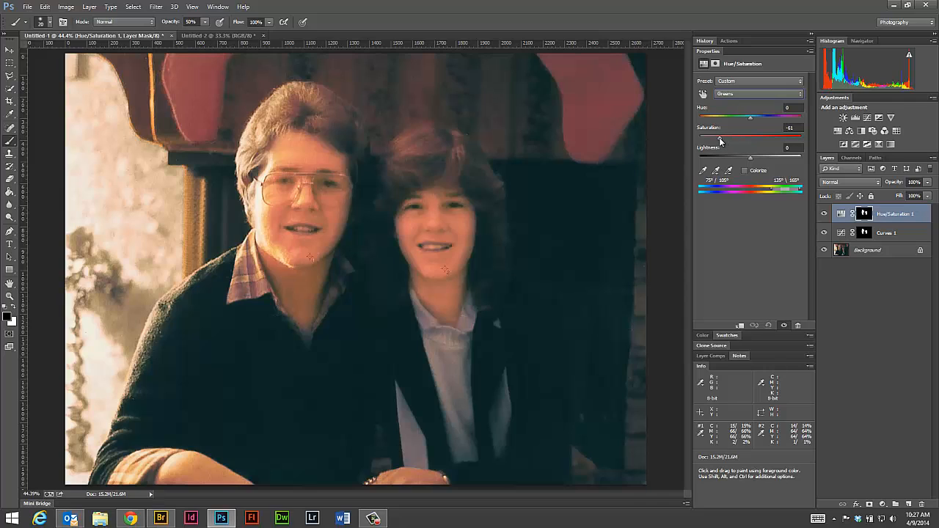
{"action": "left_click", "coordinate": [746, 95]}
{"action": "left_click", "coordinate": [747, 110]}
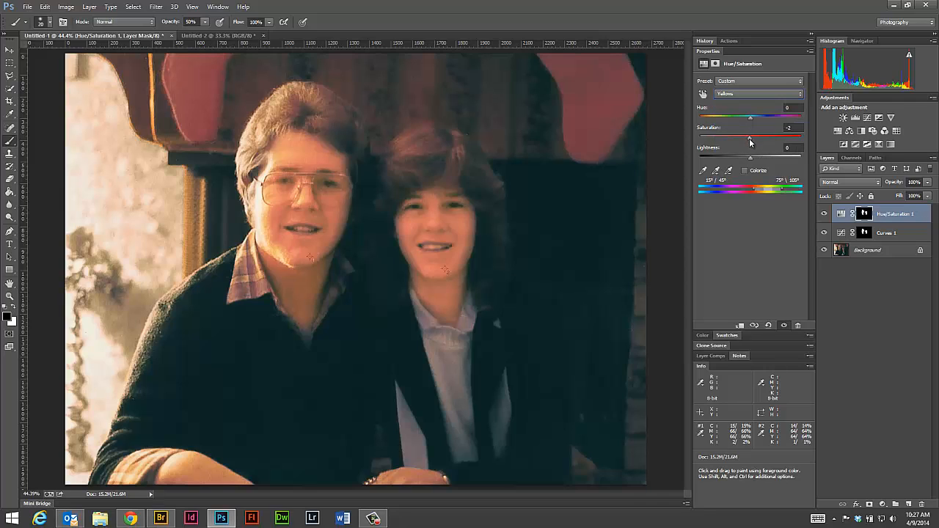
{"action": "left_click_drag", "start_coordinate": [750, 142], "coordinate": [722, 139]}
{"action": "left_click_drag", "start_coordinate": [702, 141], "coordinate": [708, 141]}
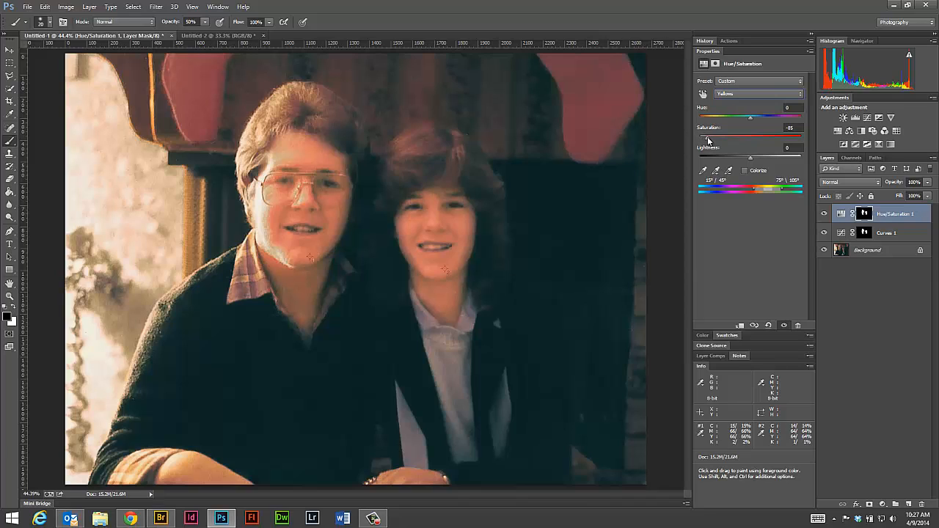
- Compare the photo with and without the Hue/Saturation 1 adjustment, leaving the layer visible
{"action": "left_click", "coordinate": [824, 214]}
{"action": "left_click", "coordinate": [823, 214]}
{"action": "left_click", "coordinate": [824, 214]}
{"action": "left_click", "coordinate": [824, 214]}
{"action": "left_click", "coordinate": [824, 214]}
{"action": "left_click", "coordinate": [824, 215]}
{"action": "left_click", "coordinate": [823, 214]}
{"action": "left_click", "coordinate": [824, 214]}
{"action": "left_click", "coordinate": [823, 214]}
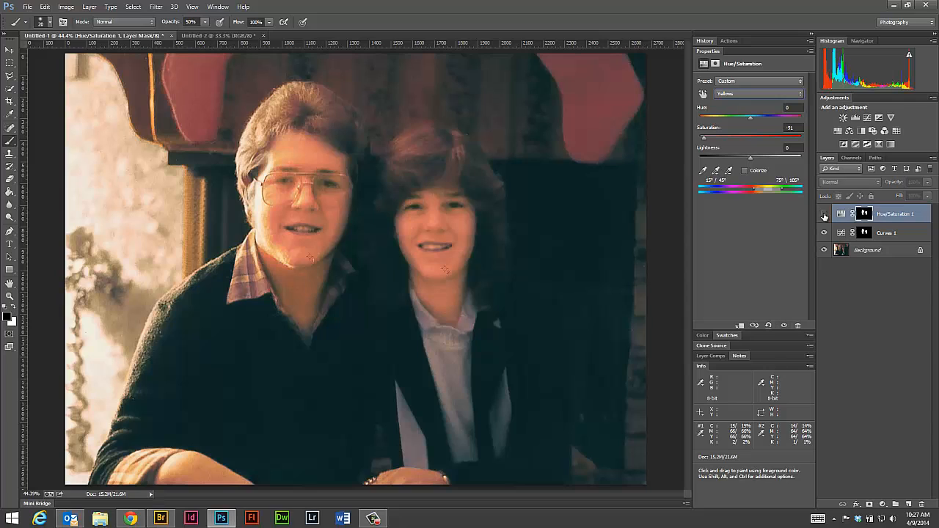
{"action": "left_click", "coordinate": [824, 214]}
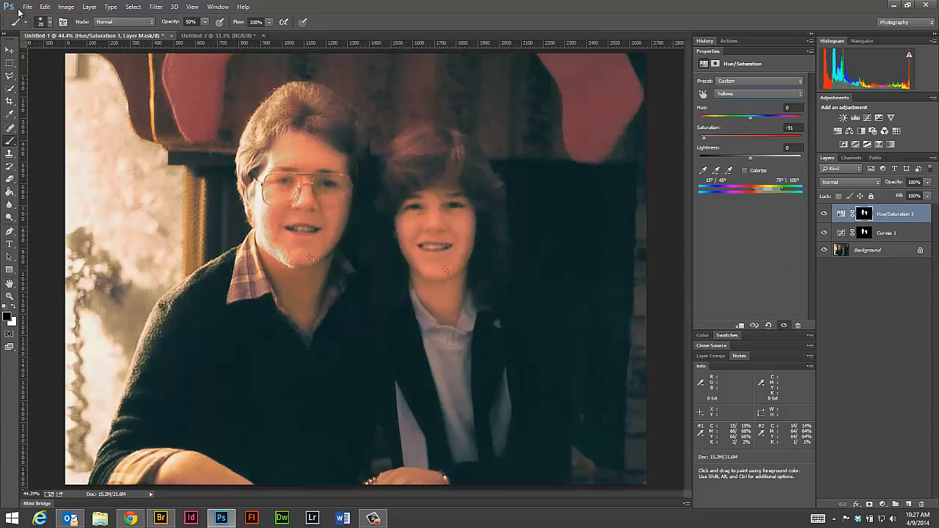
- Try to select the woman's teeth with the Quick Selection tool at brush size 15
{"action": "left_click", "coordinate": [10, 88]}
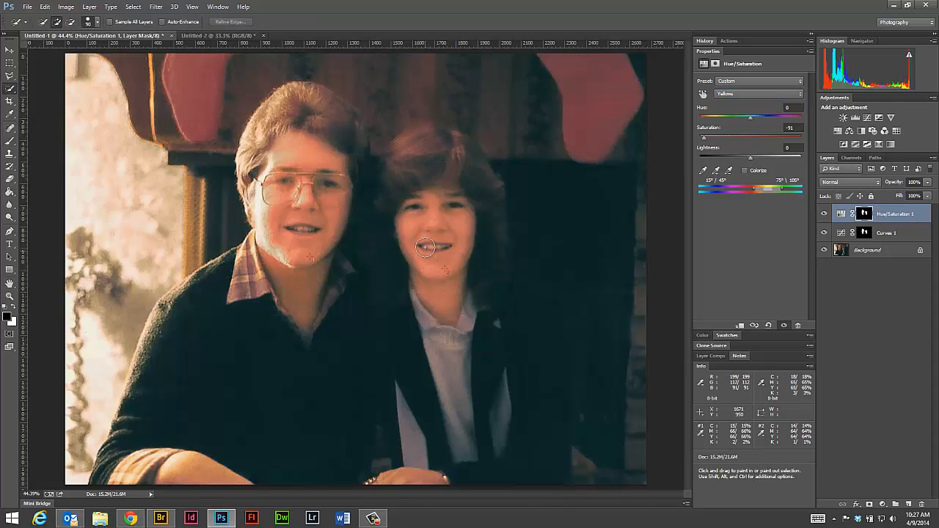
{"action": "key", "text": "bracketleft"}
{"action": "key", "text": "bracketleft"}
{"action": "key", "text": "bracketleft"}
{"action": "key", "text": "bracketleft"}
{"action": "key", "text": "bracketleft"}
{"action": "key", "text": "bracketleft"}
{"action": "left_click_drag", "start_coordinate": [443, 248], "coordinate": [429, 250]}
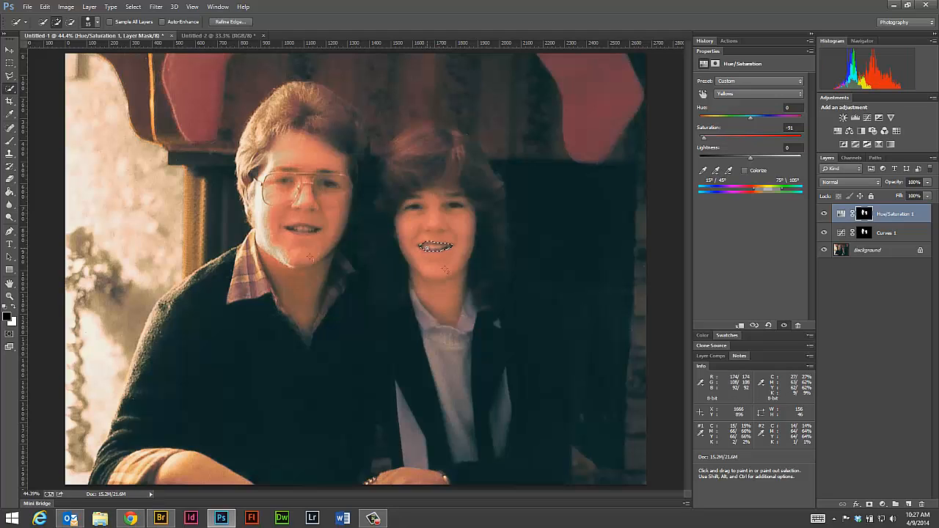
{"action": "key", "text": "ctrl+d"}
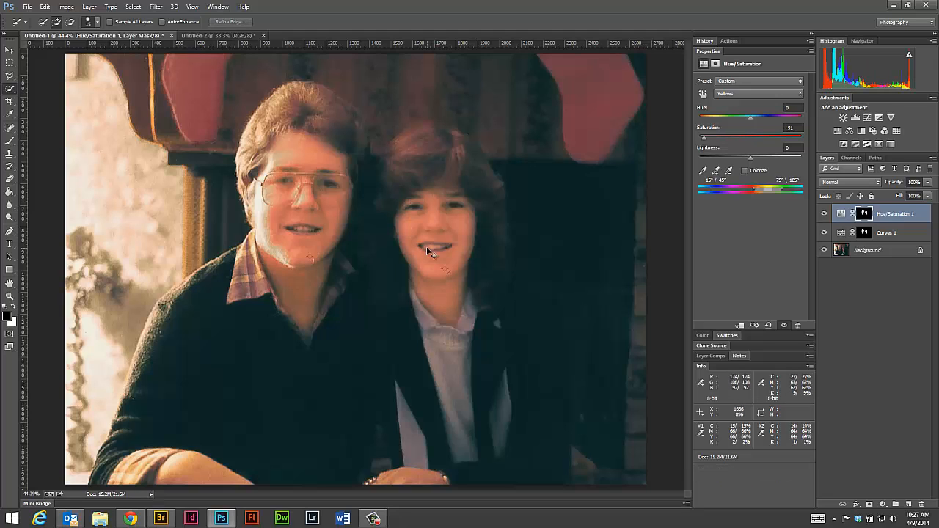
- Paint a Quick Mask over the woman's teeth with the Brush tool at size 20 and 50% opacity
{"action": "key", "text": "ctrl+plus"}
{"action": "key", "text": "ctrl+plus"}
{"action": "key", "text": "ctrl+plus"}
{"action": "key", "text": "ctrl+plus"}
{"action": "key", "text": "ctrl+plus"}
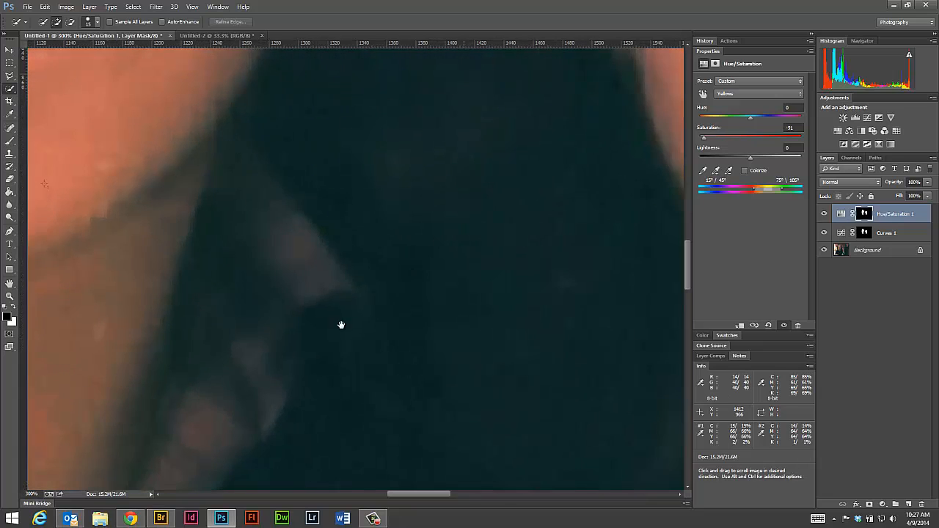
{"action": "mouse_move", "coordinate": [551, 176]}
{"action": "left_mouse_down"}
{"action": "mouse_move", "coordinate": [360, 281]}
{"action": "mouse_move", "coordinate": [195, 295]}
{"action": "left_mouse_up"}
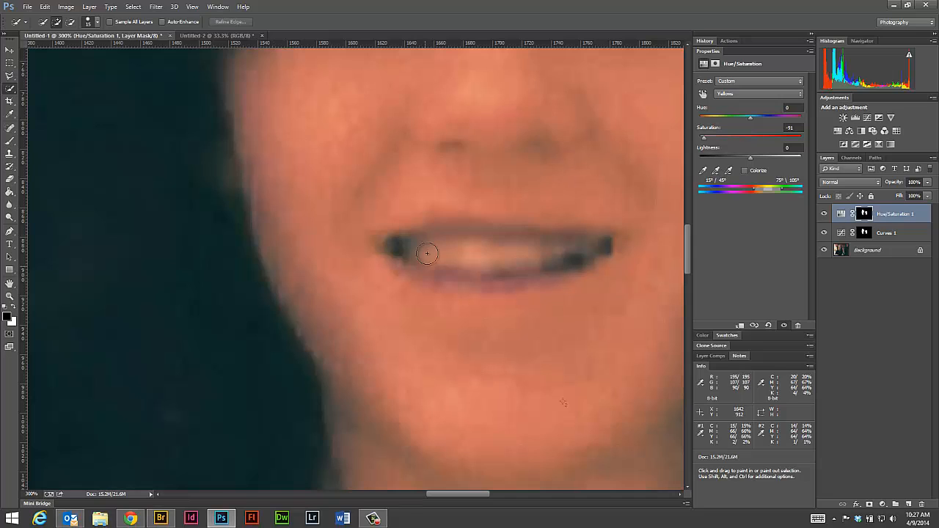
{"action": "left_click", "coordinate": [9, 140]}
{"action": "key", "text": "q"}
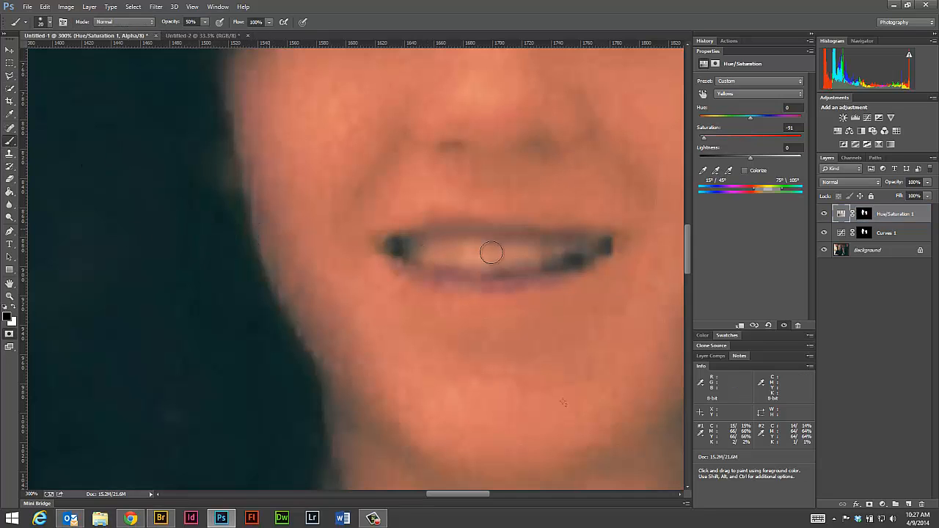
{"action": "left_click_drag", "start_coordinate": [429, 251], "coordinate": [545, 254]}
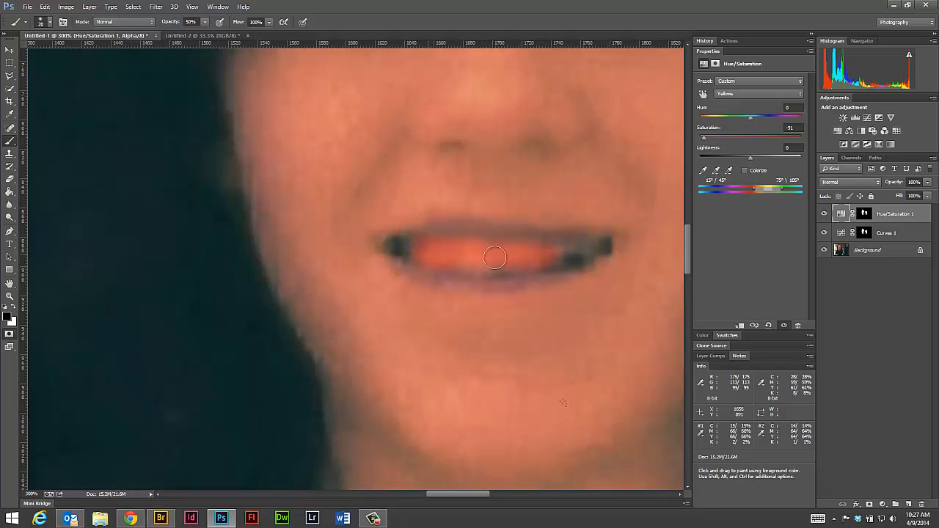
- Extend the Quick Mask over the man's teeth and convert it into a selection of both people's teeth
{"action": "key", "text": "ctrl+0"}
{"action": "key", "text": "ctrl+minus"}
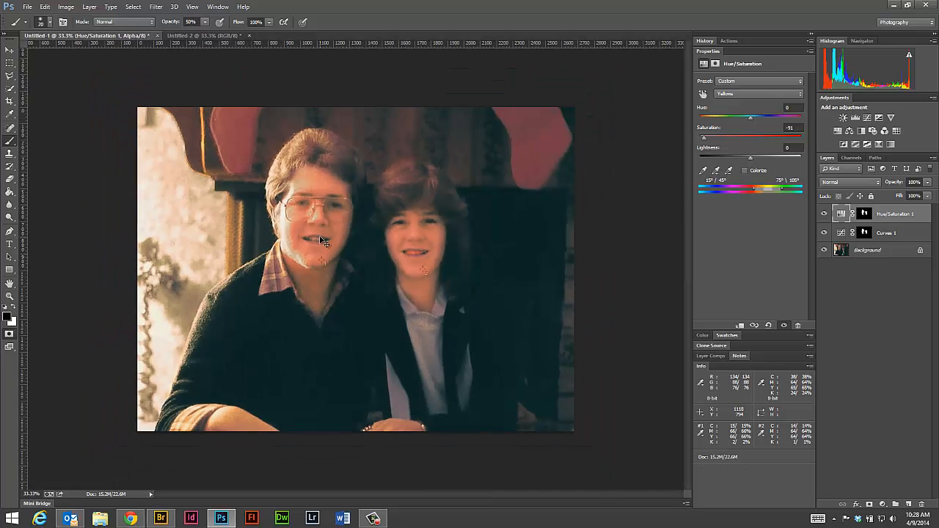
{"action": "key", "text": "ctrl+plus"}
{"action": "key", "text": "ctrl+plus"}
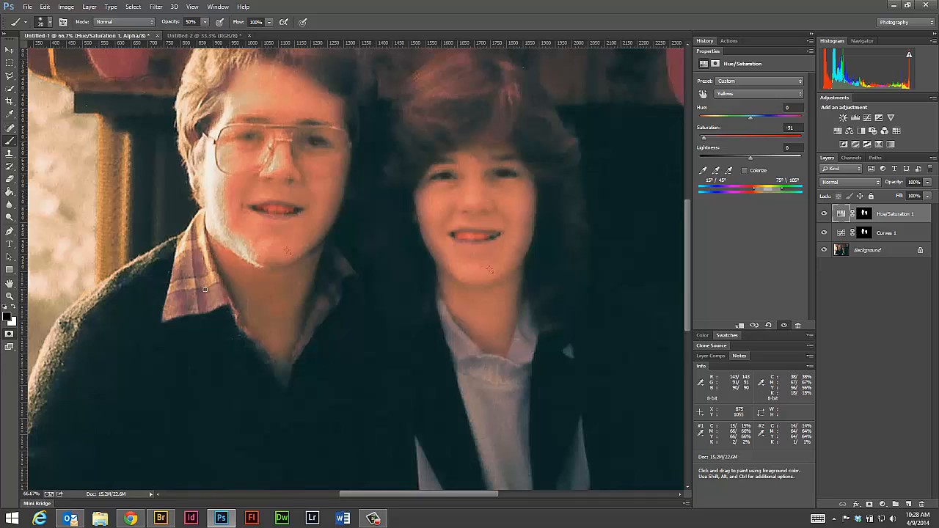
{"action": "key", "text": "q"}
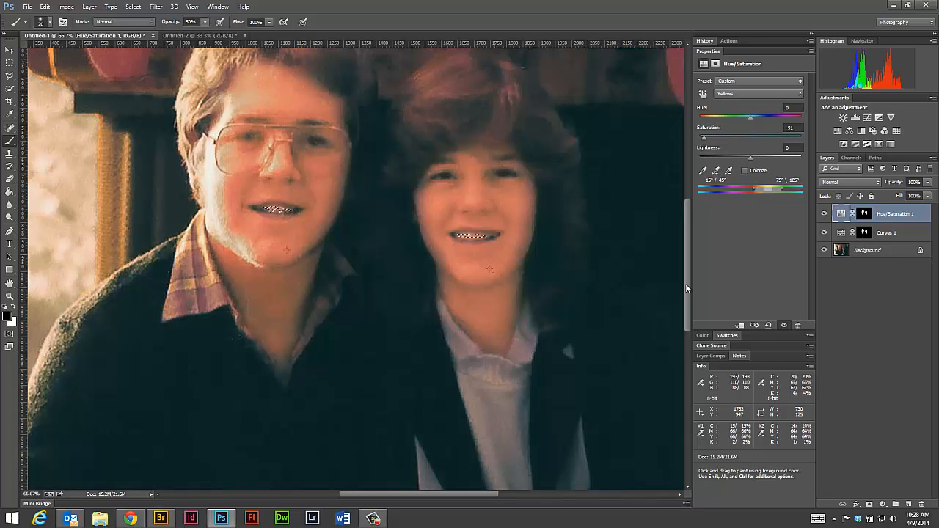
- Add a second Hue/Saturation adjustment layer limited to the selected teeth, keeping the Default preset
{"action": "mouse_move", "coordinate": [887, 27]}
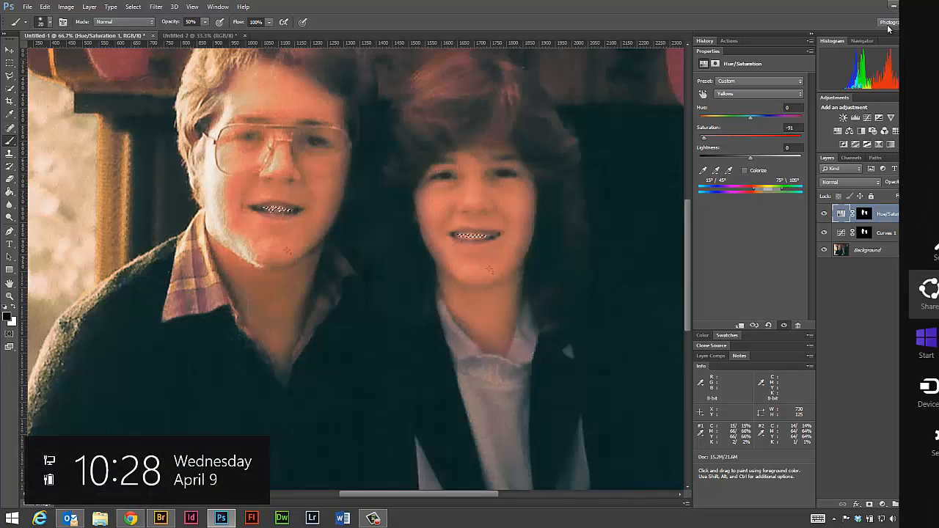
{"action": "left_click", "coordinate": [849, 131]}
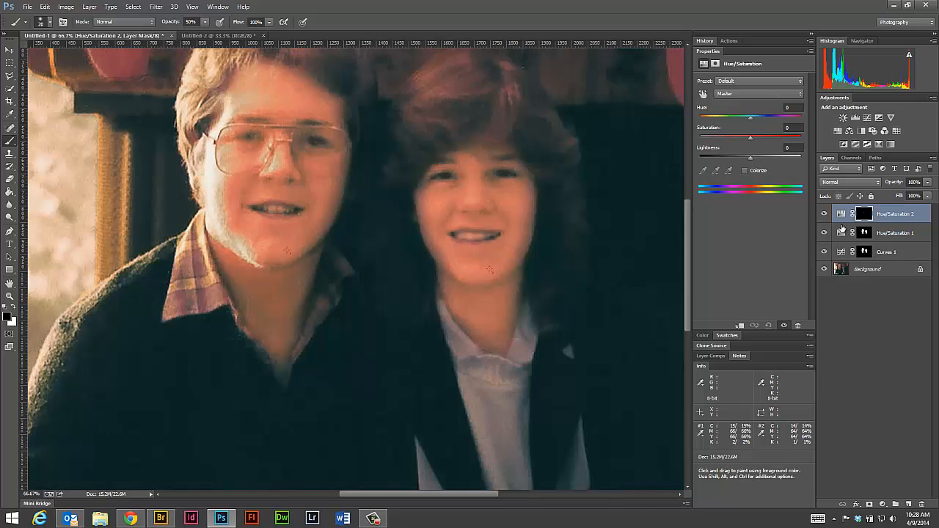
{"action": "left_click", "coordinate": [748, 80]}
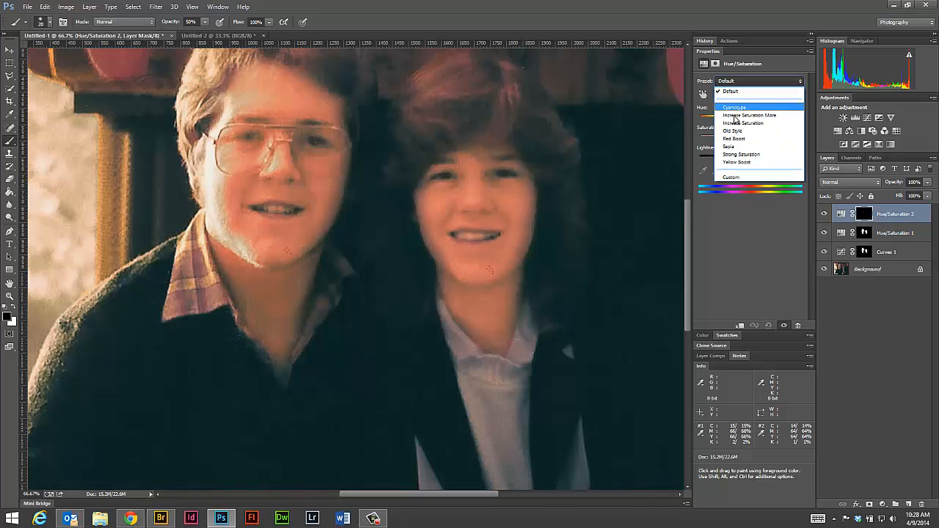
{"action": "left_click", "coordinate": [703, 82]}
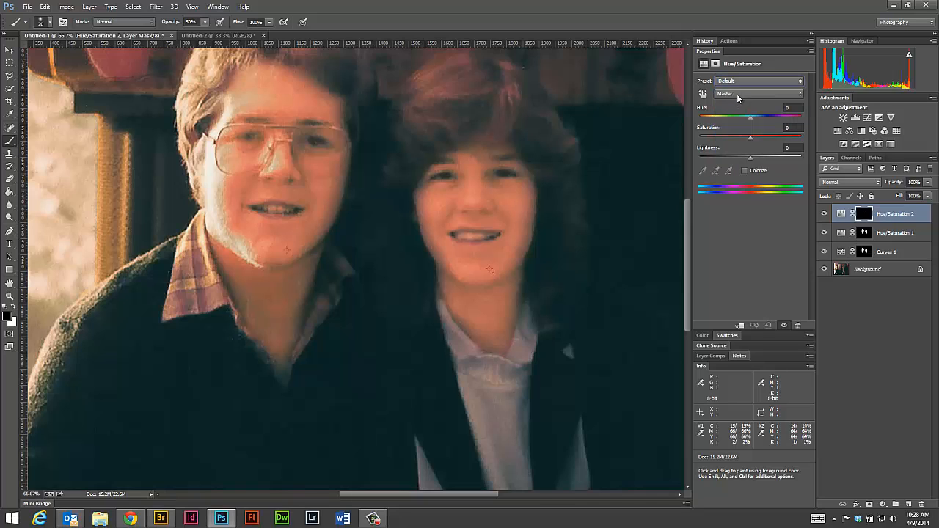
- Lower the saturation of the Reds to -38 and of the Yellows to -39 in the teeth adjustment
{"action": "left_click", "coordinate": [737, 94]}
{"action": "left_click", "coordinate": [727, 112]}
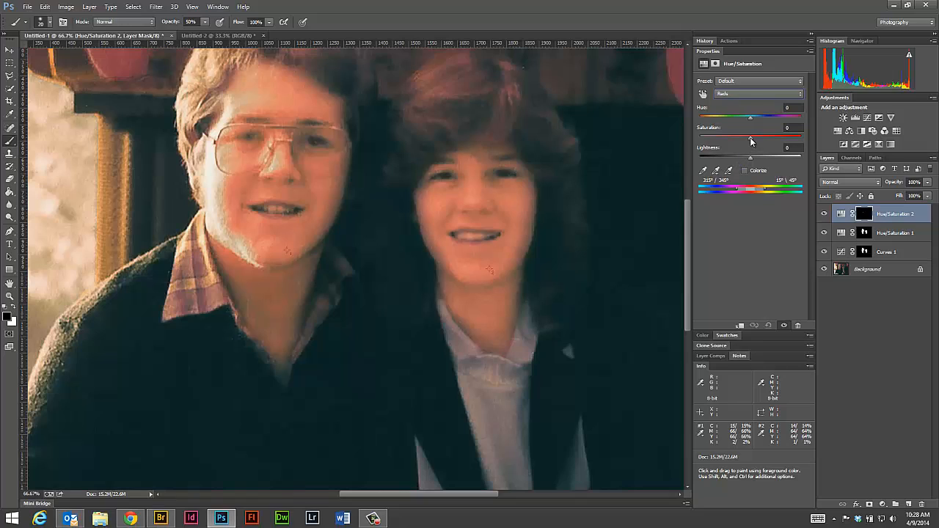
{"action": "left_click_drag", "start_coordinate": [738, 141], "coordinate": [732, 141]}
{"action": "left_click", "coordinate": [736, 94]}
{"action": "left_click", "coordinate": [734, 105]}
{"action": "left_click_drag", "start_coordinate": [749, 138], "coordinate": [730, 139]}
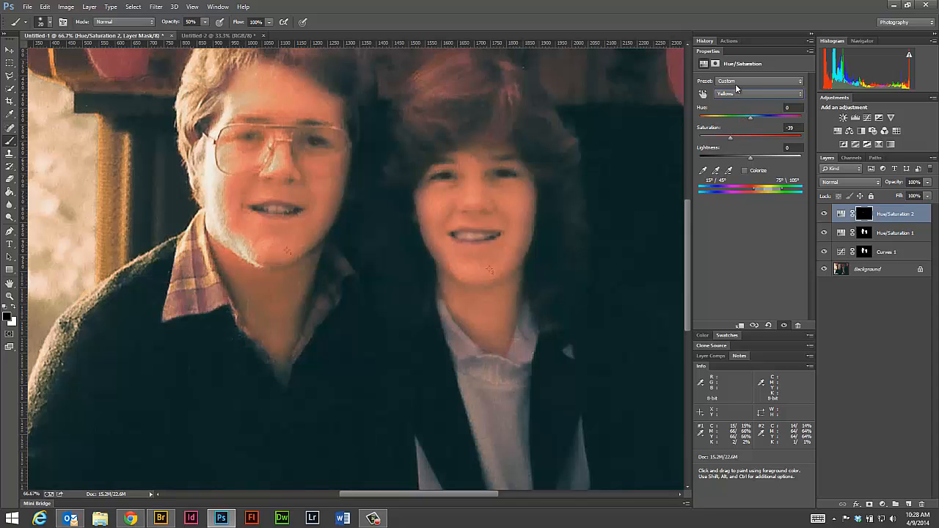
- Raise the lightness of the Yellows and set the lightness of the Reds to +32 in the teeth adjustment
{"action": "left_click", "coordinate": [823, 214]}
{"action": "left_click", "coordinate": [823, 214]}
{"action": "left_click_drag", "start_coordinate": [750, 157], "coordinate": [770, 157]}
{"action": "left_click", "coordinate": [733, 95]}
{"action": "left_click", "coordinate": [732, 110]}
{"action": "left_click_drag", "start_coordinate": [749, 158], "coordinate": [767, 162]}
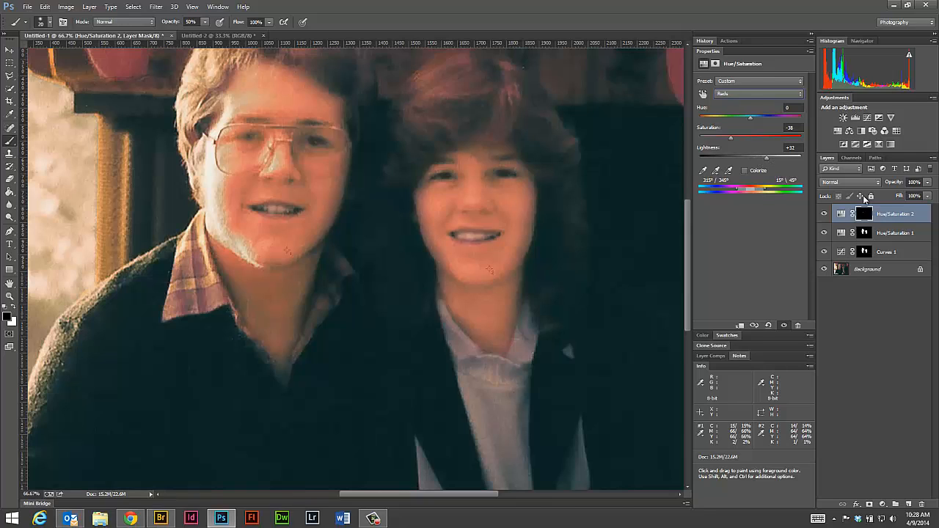
- Compare the teeth with and without the Hue/Saturation 2 adjustment, leaving the layer visible
{"action": "left_click", "coordinate": [823, 214]}
{"action": "left_click", "coordinate": [823, 214]}
{"action": "left_click", "coordinate": [823, 214]}
{"action": "left_click", "coordinate": [823, 214]}
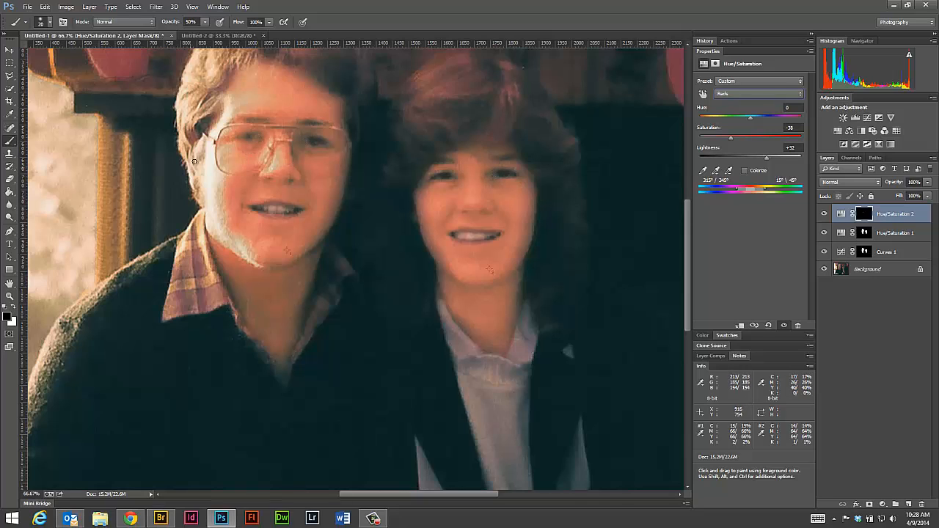
- Reduce the opacity of the Hue/Saturation 2 layer to 62%
{"action": "key", "text": "ctrl+0"}
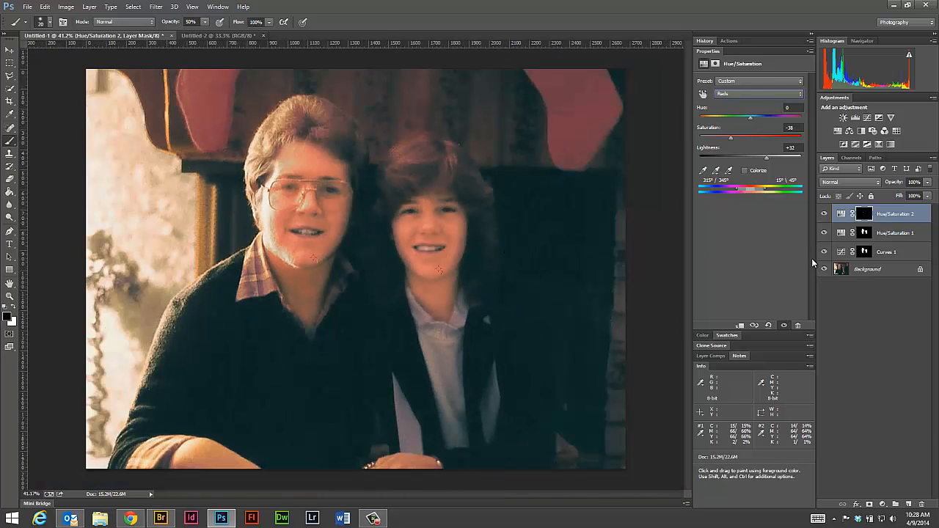
{"action": "left_click", "coordinate": [928, 182]}
{"action": "left_click_drag", "start_coordinate": [925, 194], "coordinate": [907, 197]}
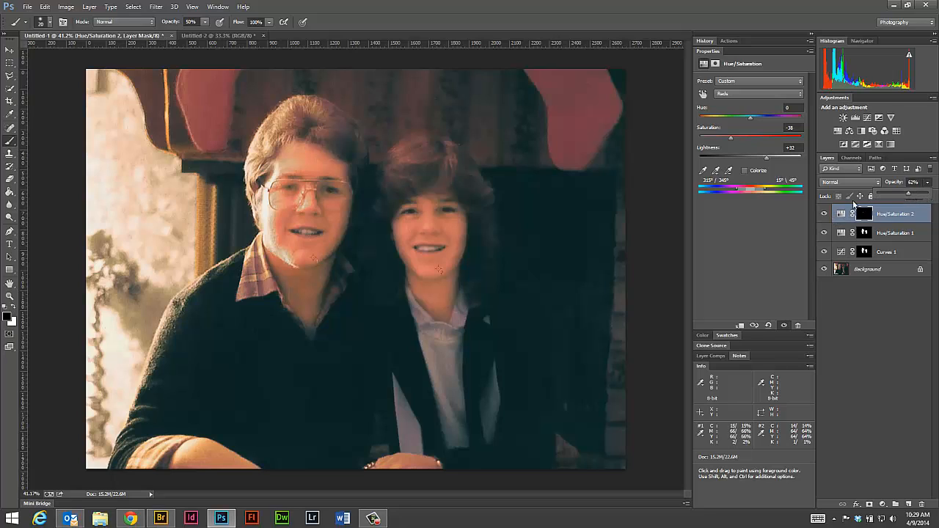
{"action": "left_click", "coordinate": [871, 203]}
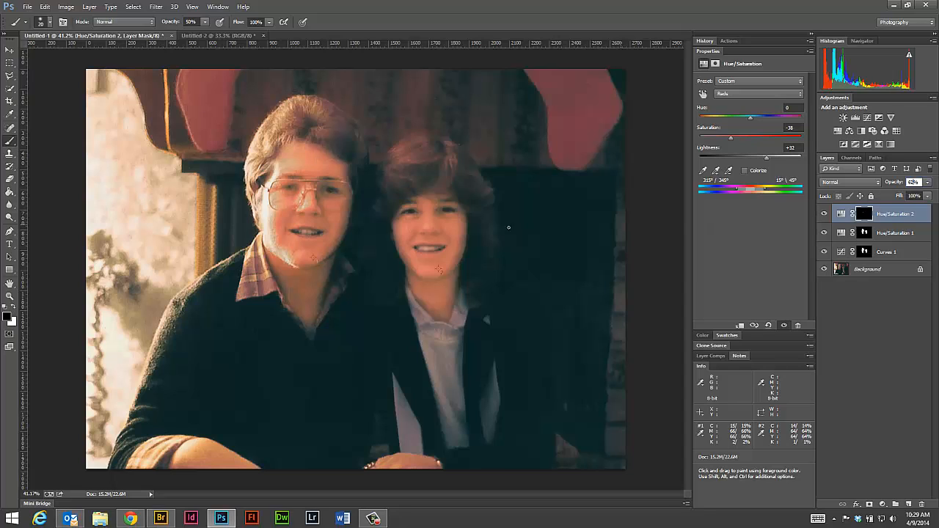
- Compare the original Background photo with the fully adjusted version, leaving all adjustment layers visible
{"action": "left_click", "coordinate": [823, 271], "text": "alt"}
{"action": "left_click", "coordinate": [824, 271], "text": "alt"}
{"action": "left_click", "coordinate": [824, 272], "text": "alt"}
{"action": "left_click", "coordinate": [824, 271], "text": "alt"}
{"action": "left_click", "coordinate": [823, 271], "text": "alt"}
{"action": "left_click", "coordinate": [823, 272], "text": "alt"}
{"action": "left_click", "coordinate": [824, 271], "text": "alt"}
{"action": "left_click", "coordinate": [824, 271], "text": "alt"}
- Reduce the opacity of the Curves 1 layer to 82%
{"action": "left_click", "coordinate": [884, 256]}
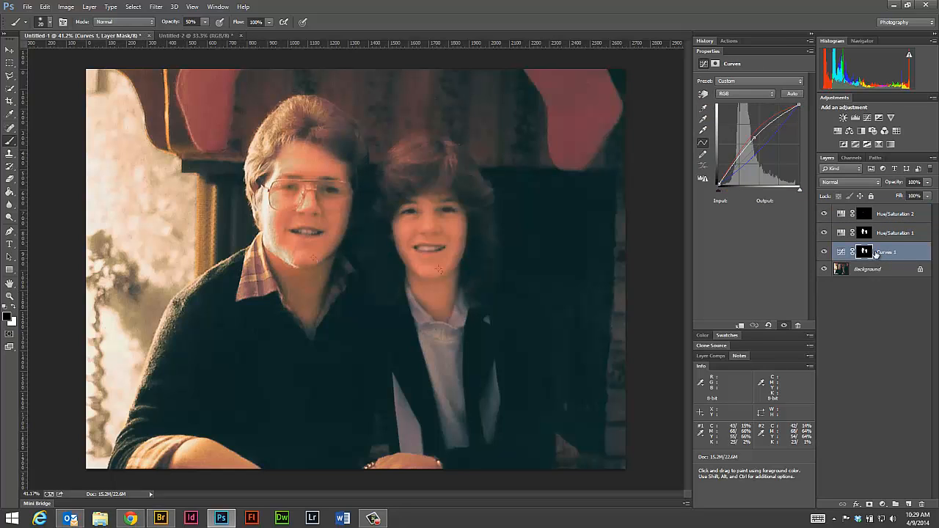
{"action": "left_click", "coordinate": [927, 182]}
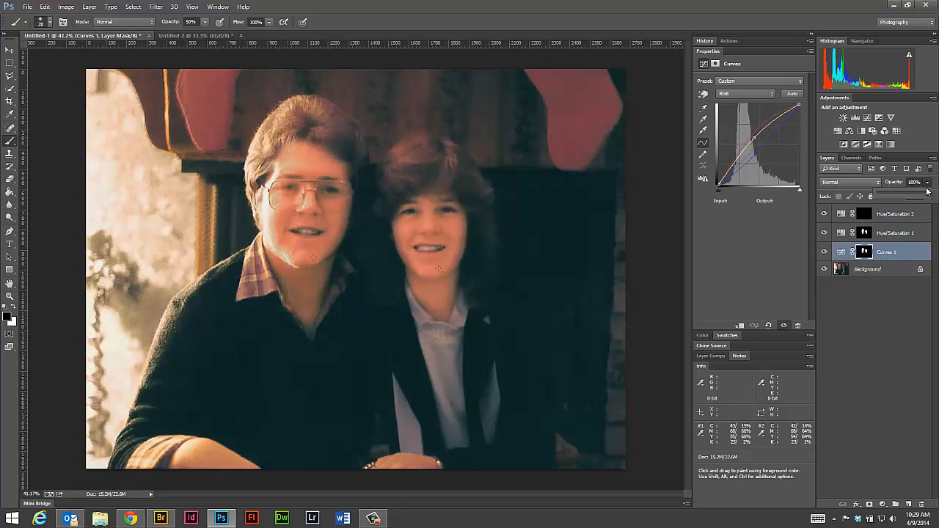
{"action": "left_click_drag", "start_coordinate": [928, 195], "coordinate": [922, 198]}
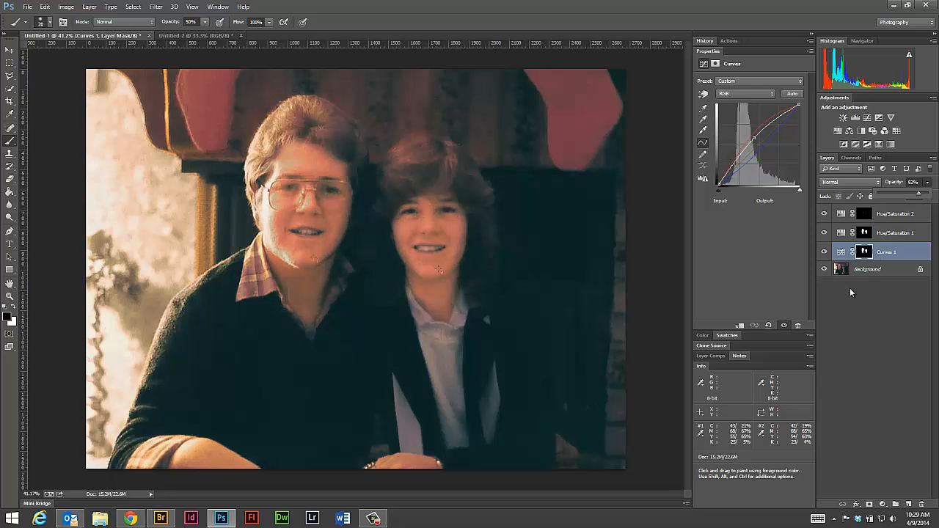
- Check the effect of the reduced Curves 1 opacity against the original Background photo, leaving all adjustments visible
{"action": "left_click", "coordinate": [823, 271], "text": "alt"}
{"action": "left_click", "coordinate": [823, 270], "text": "alt"}
{"action": "left_click", "coordinate": [824, 270], "text": "alt"}
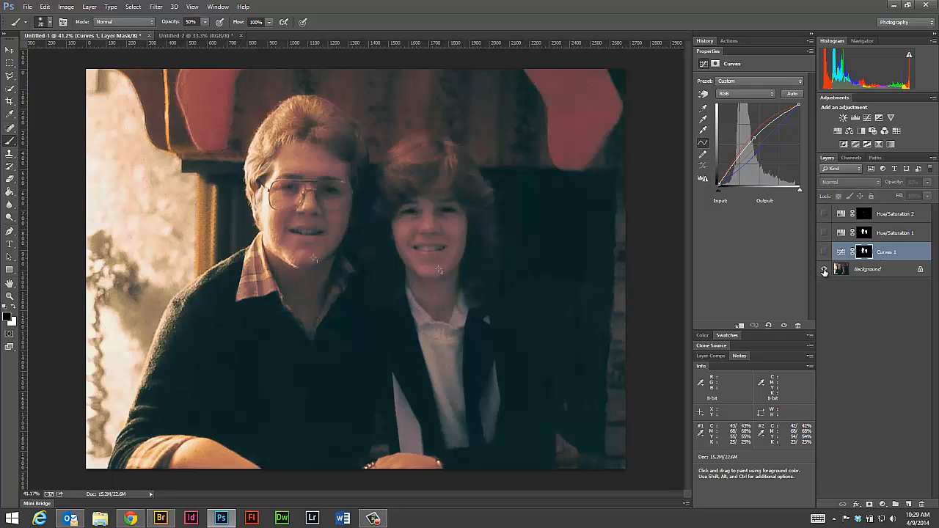
{"action": "left_click", "coordinate": [824, 270], "text": "alt"}
{"action": "left_click", "coordinate": [824, 270], "text": "alt"}
{"action": "left_click", "coordinate": [824, 271], "text": "alt"}
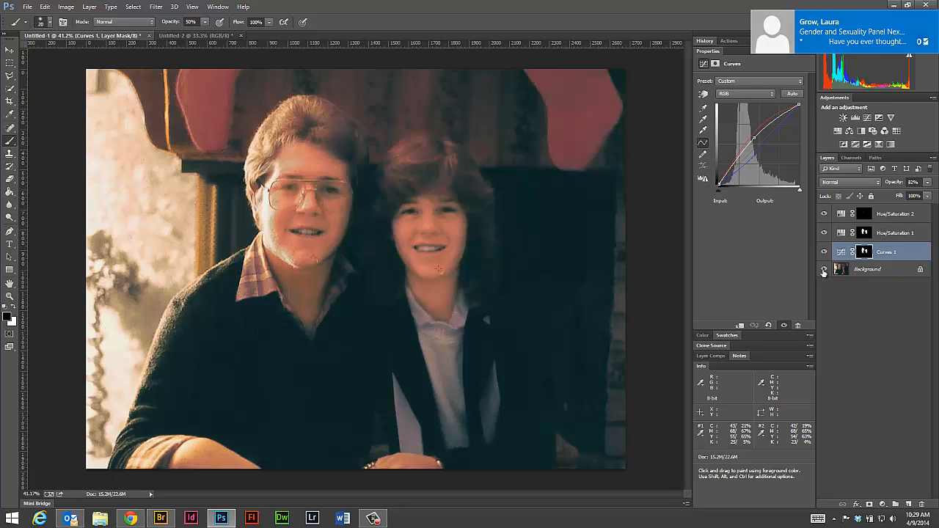
{"action": "left_click", "coordinate": [824, 270], "text": "alt"}
{"action": "left_click", "coordinate": [824, 270], "text": "alt"}
{"action": "left_click", "coordinate": [823, 271], "text": "alt"}
{"action": "left_click", "coordinate": [824, 270], "text": "alt"}
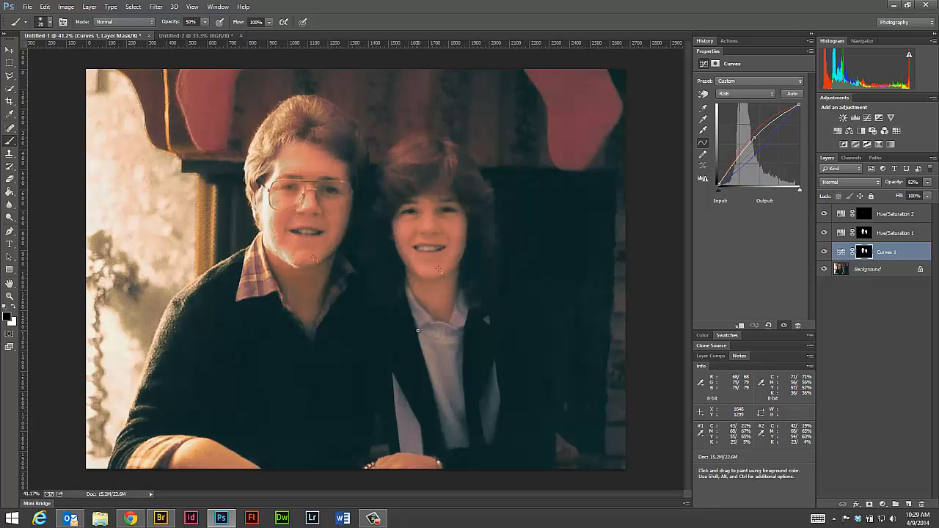
- Add a Levels adjustment layer and set the Red channel's input black point to 7 and white point to 251
{"action": "left_click", "coordinate": [856, 117]}
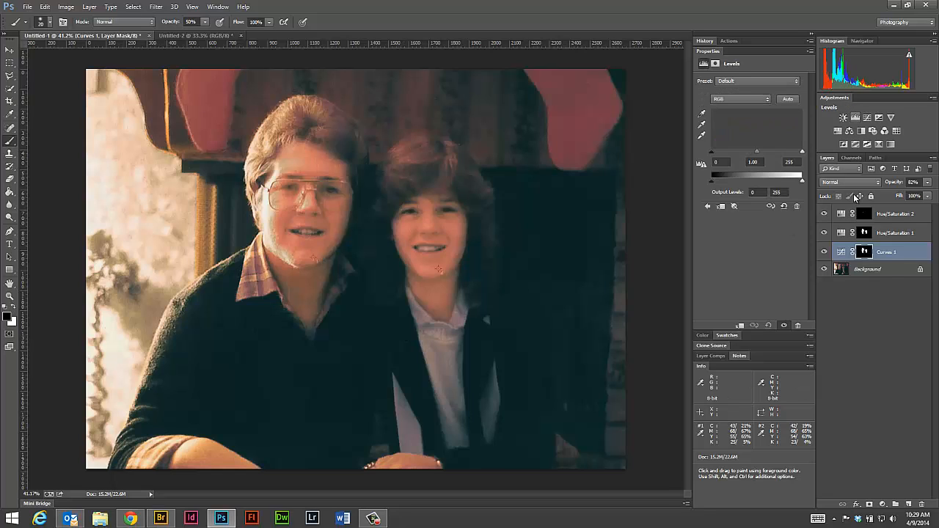
{"action": "left_click", "coordinate": [753, 97]}
{"action": "left_click", "coordinate": [763, 110]}
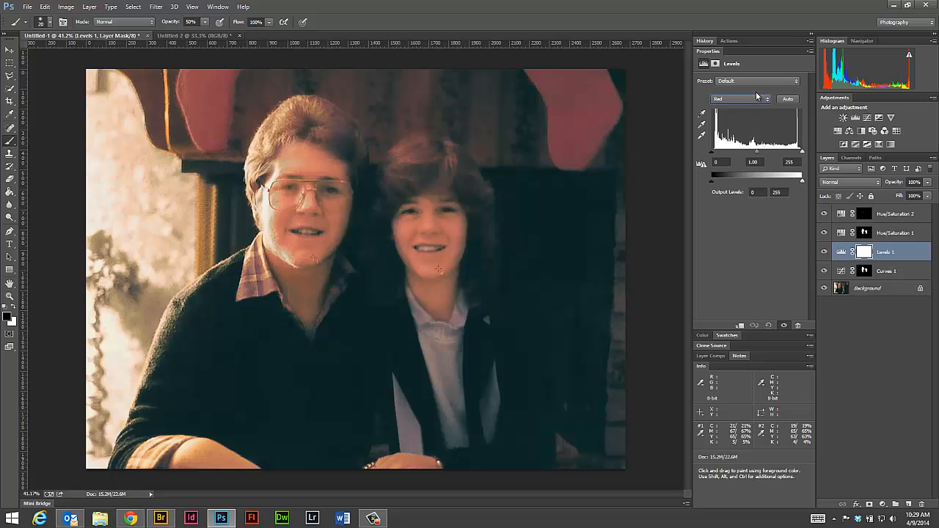
{"action": "left_click_drag", "start_coordinate": [711, 152], "coordinate": [713, 154]}
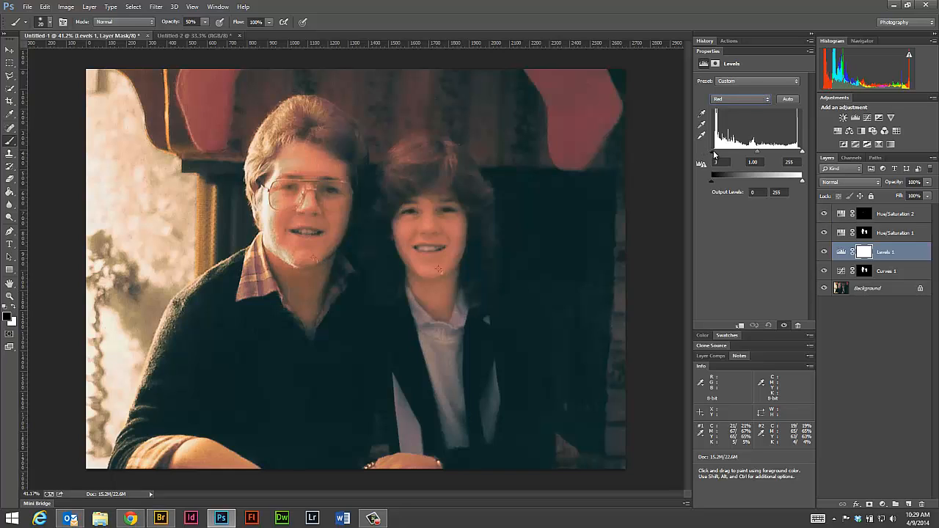
{"action": "left_click", "coordinate": [740, 99]}
{"action": "left_click_drag", "start_coordinate": [802, 152], "coordinate": [800, 153]}
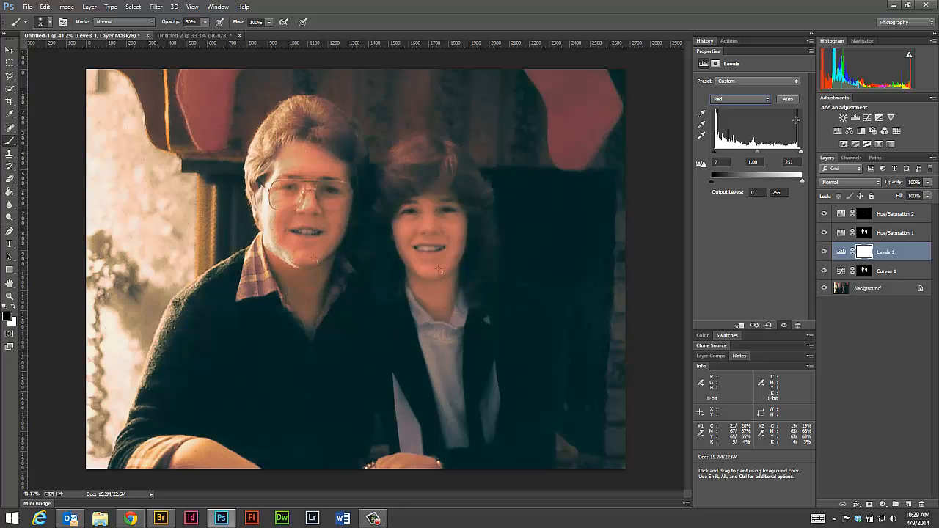
- Move the Green channel's input black and white points inward to the ends of its histogram in Levels 1
{"action": "left_click", "coordinate": [756, 100]}
{"action": "left_click", "coordinate": [747, 120]}
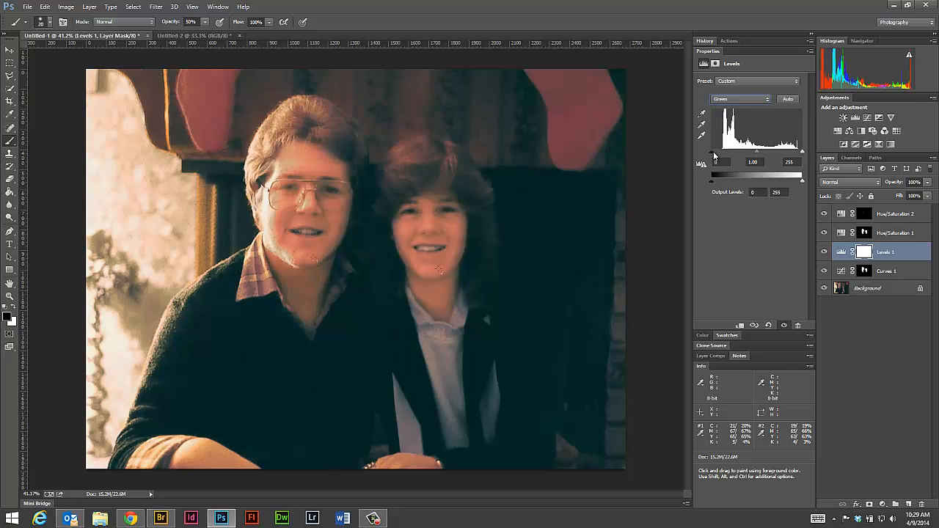
{"action": "left_click_drag", "start_coordinate": [711, 152], "coordinate": [721, 153]}
{"action": "left_click_drag", "start_coordinate": [801, 152], "coordinate": [798, 151]}
- Set the Blue channel's input black point to 26 and white point to 226, and return Levels 1 to RGB
{"action": "left_click", "coordinate": [755, 100]}
{"action": "left_click", "coordinate": [753, 132]}
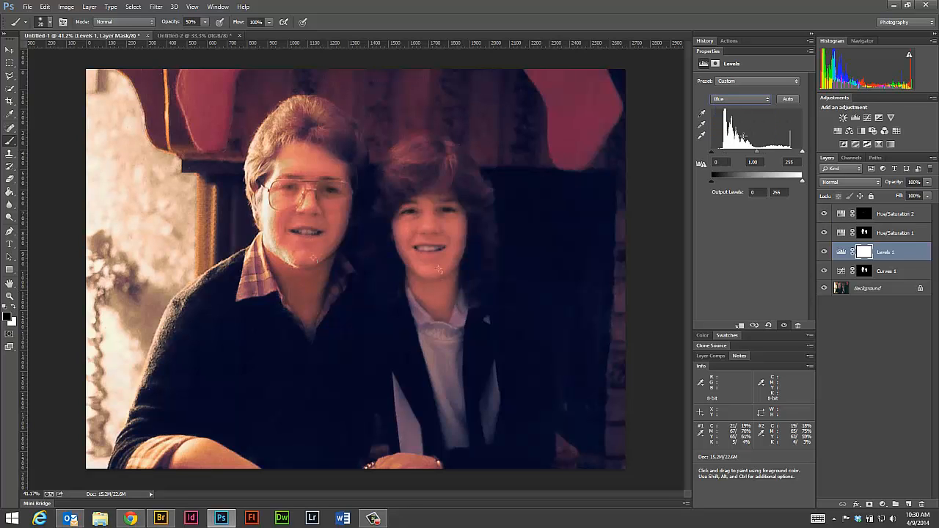
{"action": "left_click_drag", "start_coordinate": [711, 152], "coordinate": [721, 153]}
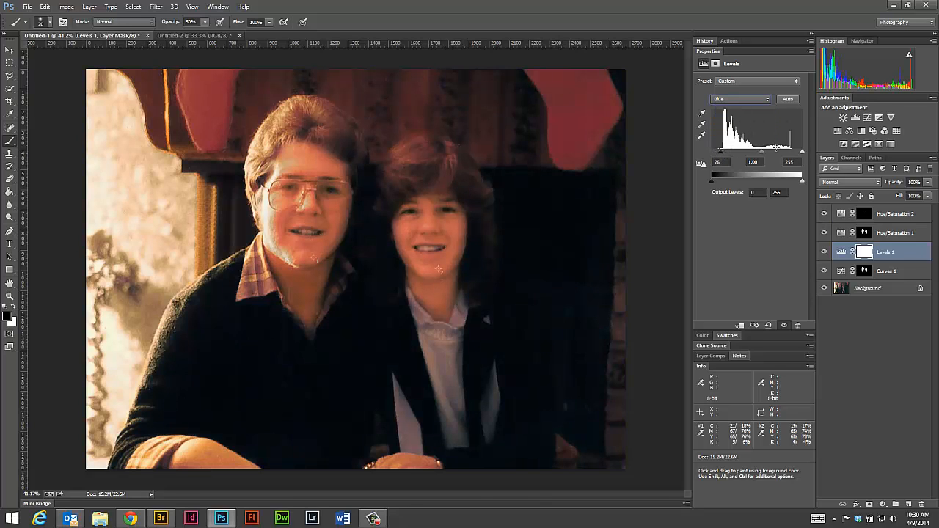
{"action": "left_click_drag", "start_coordinate": [801, 152], "coordinate": [792, 152]}
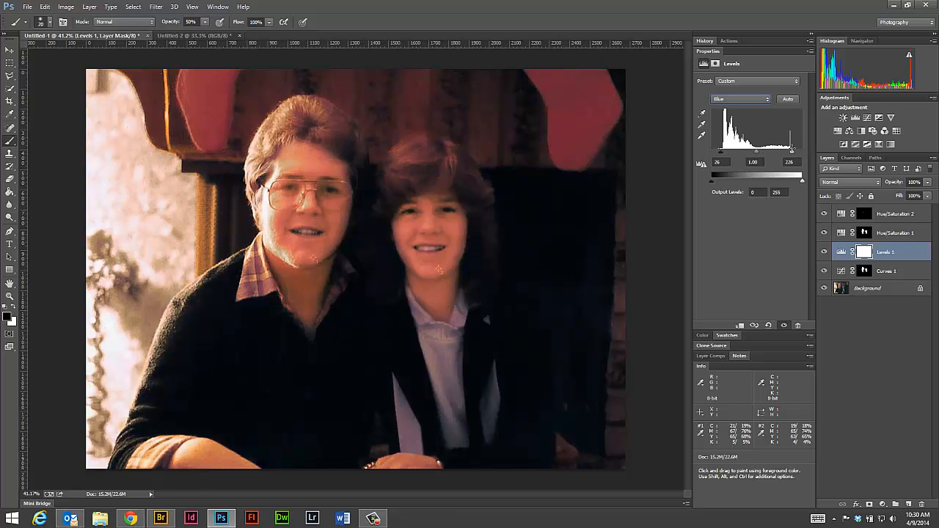
{"action": "left_click", "coordinate": [764, 103]}
{"action": "left_click", "coordinate": [753, 109]}
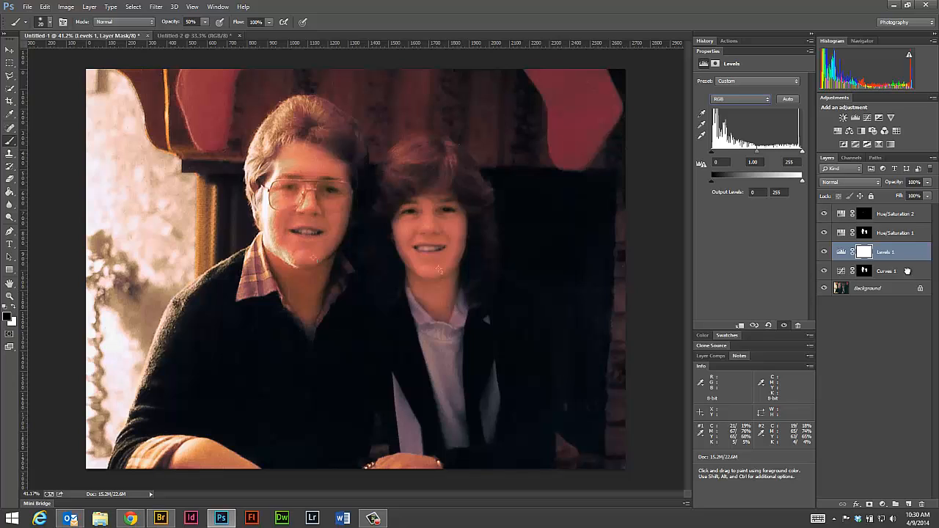
- Move the Curves 1 layer above Levels 1 and restore its opacity to 100%
{"action": "left_click_drag", "start_coordinate": [910, 273], "coordinate": [904, 250]}
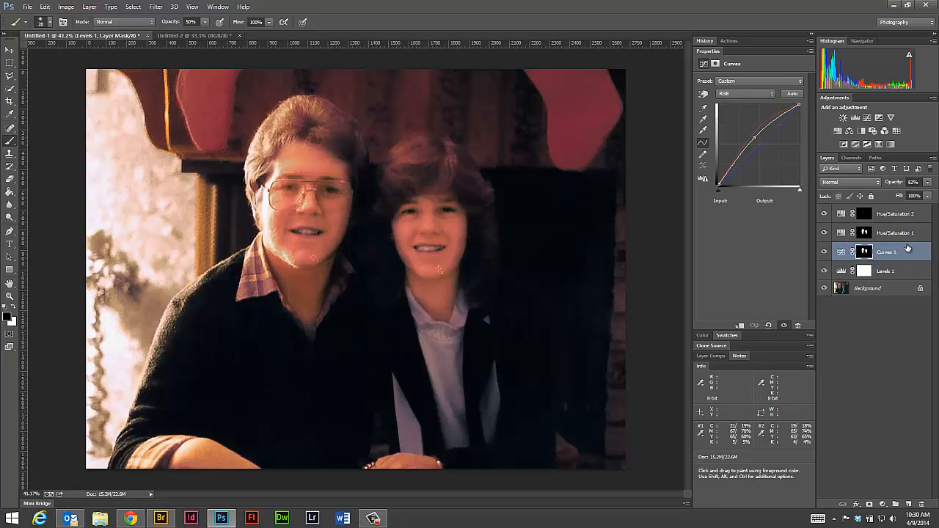
{"action": "left_click", "coordinate": [927, 182]}
{"action": "left_click_drag", "start_coordinate": [925, 195], "coordinate": [935, 195]}
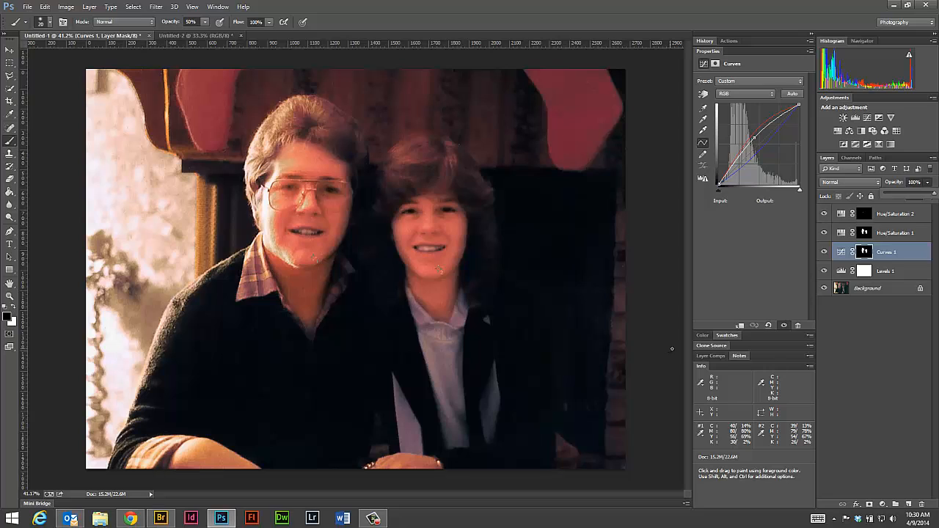
- Compare the photo with and without Curves 1, and slightly adjust the midtone point on its Blue channel curve
{"action": "left_click", "coordinate": [824, 252]}
{"action": "left_click", "coordinate": [824, 253]}
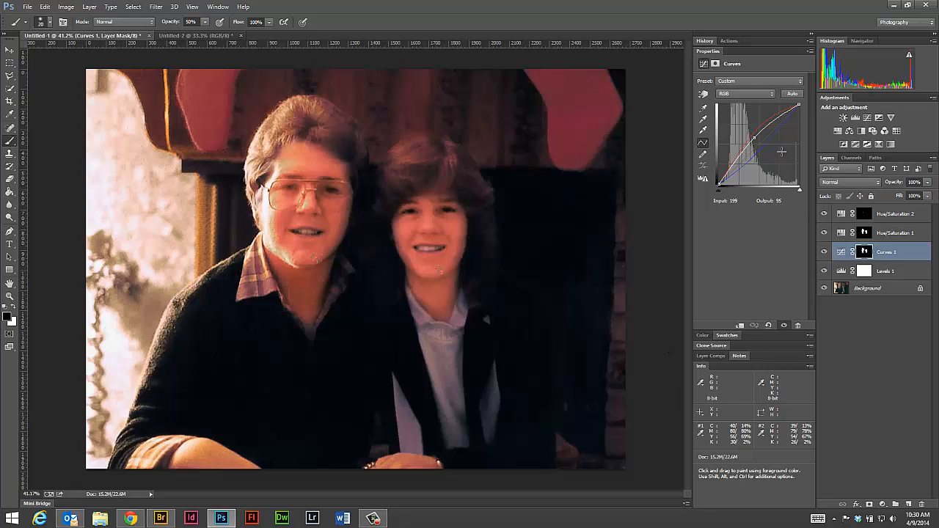
{"action": "left_click", "coordinate": [754, 93]}
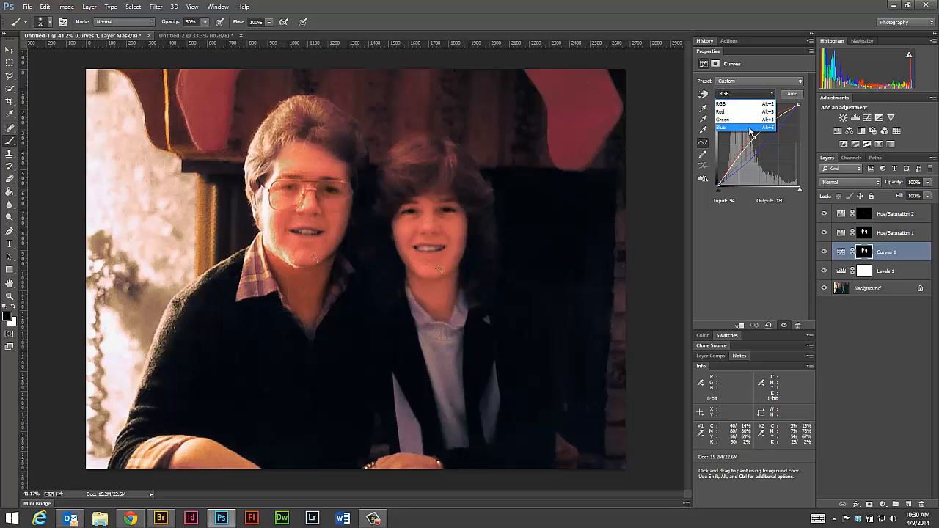
{"action": "left_click", "coordinate": [750, 129]}
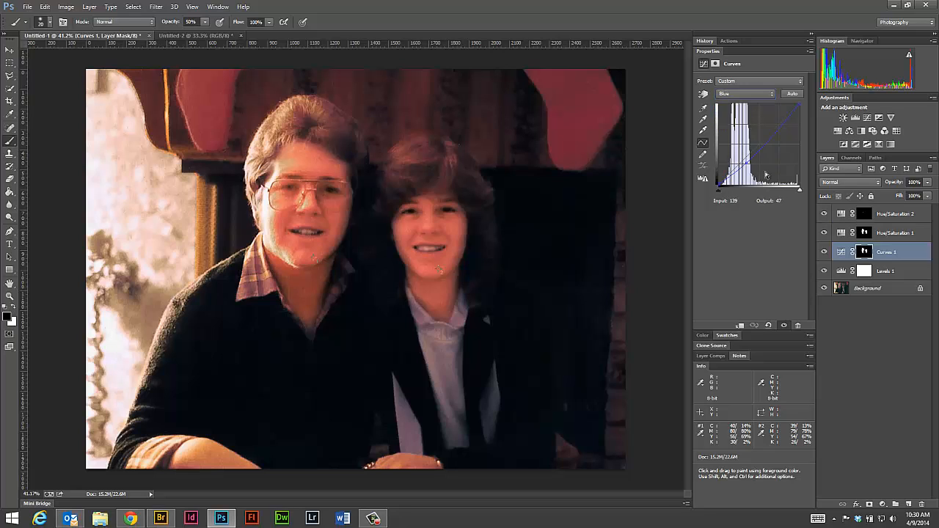
{"action": "left_click", "coordinate": [746, 162]}
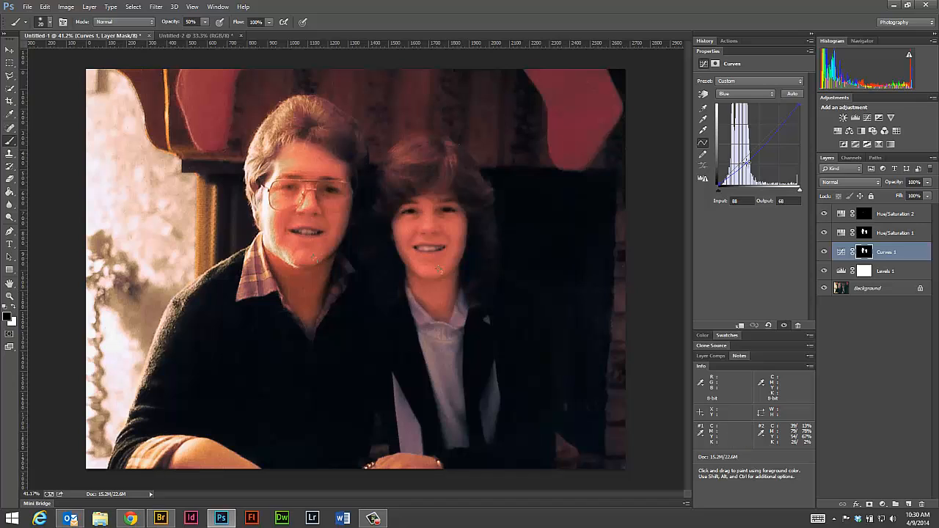
{"action": "left_click_drag", "start_coordinate": [746, 162], "coordinate": [748, 158]}
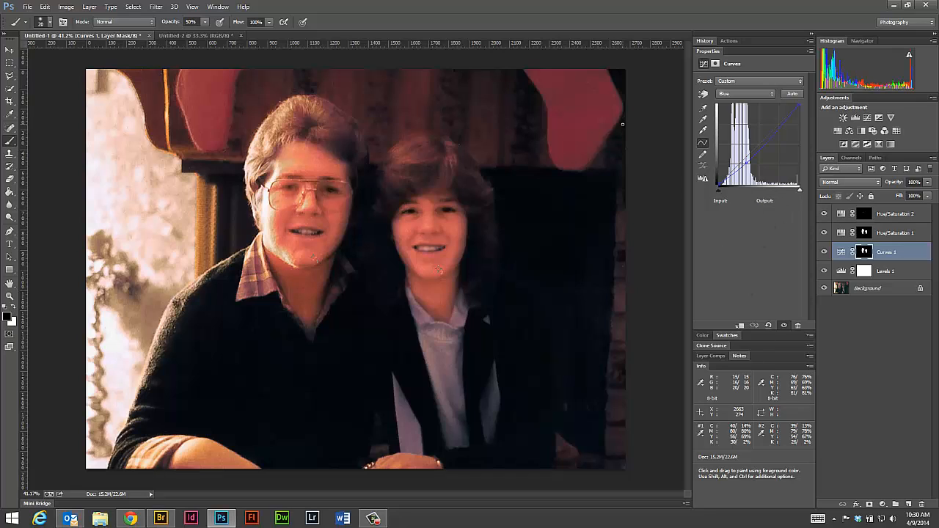
- Raise the midpoint of the RGB curve in Curves 1 to input 104, output 168
{"action": "left_click", "coordinate": [740, 94]}
{"action": "left_click", "coordinate": [735, 104]}
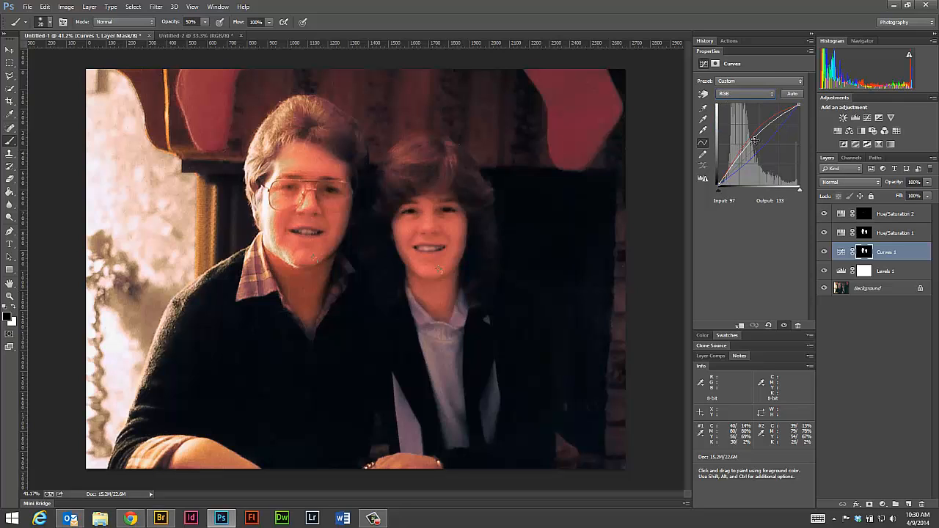
{"action": "left_click_drag", "start_coordinate": [755, 139], "coordinate": [750, 133]}
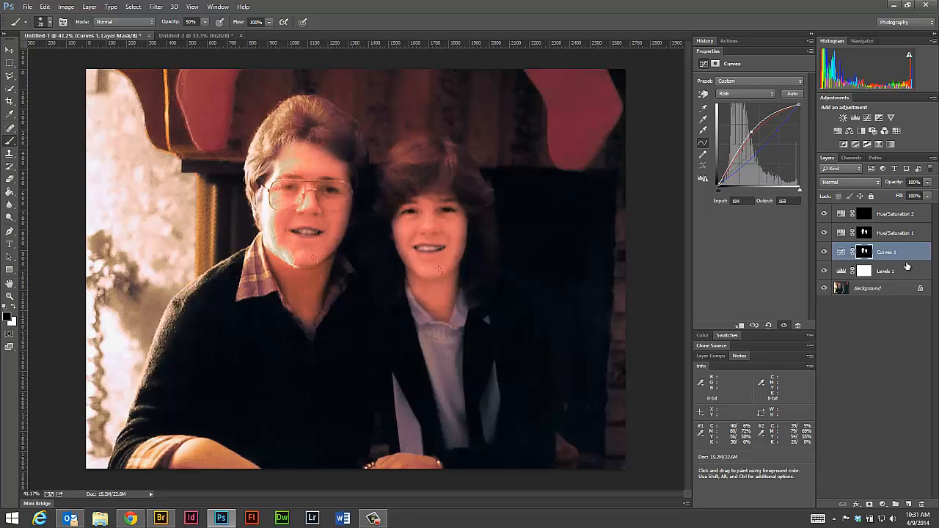
- Compare the original Background photo on its own with the fully corrected version several times
{"action": "left_click", "coordinate": [824, 288], "text": "alt"}
{"action": "left_click", "coordinate": [824, 288], "text": "alt"}
{"action": "left_click", "coordinate": [824, 288], "text": "alt"}
{"action": "left_click", "coordinate": [824, 288], "text": "alt"}
{"action": "left_click", "coordinate": [824, 288], "text": "alt"}
{"action": "left_click", "coordinate": [824, 288], "text": "alt"}
{"action": "left_click", "coordinate": [823, 289], "text": "alt"}
{"action": "left_click", "coordinate": [824, 288], "text": "alt"}
{"action": "left_click", "coordinate": [824, 288], "text": "alt"}
{"action": "left_click", "coordinate": [824, 289], "text": "alt"}
{"action": "left_click", "coordinate": [824, 288], "text": "alt"}
{"action": "left_click", "coordinate": [824, 288], "text": "alt"}
- Reduce the opacity of the Curves 1 layer to 82%
{"action": "left_click", "coordinate": [890, 253]}
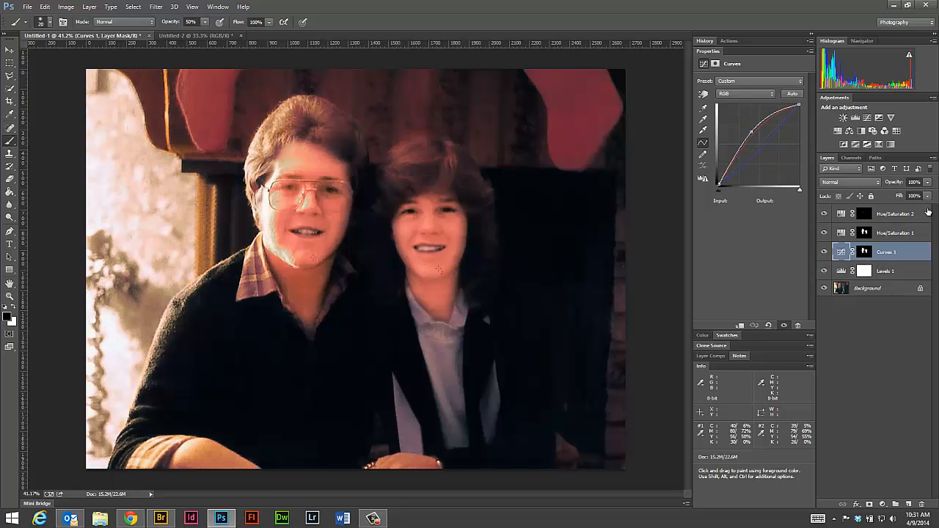
{"action": "left_click", "coordinate": [927, 183]}
{"action": "left_click_drag", "start_coordinate": [927, 195], "coordinate": [920, 196]}
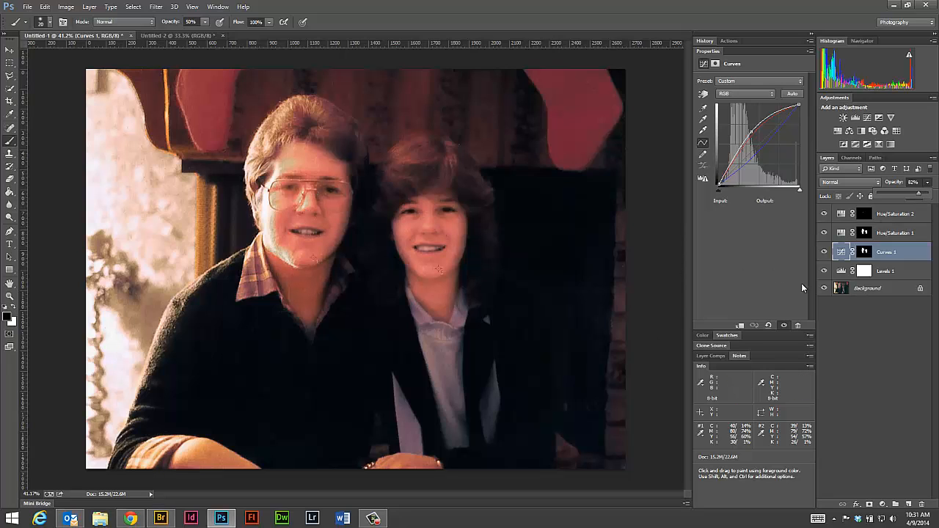
- Check the effect of Levels 1 and of the Background layer by switching their visibility off and on
{"action": "left_click", "coordinate": [825, 272]}
{"action": "left_click", "coordinate": [824, 272]}
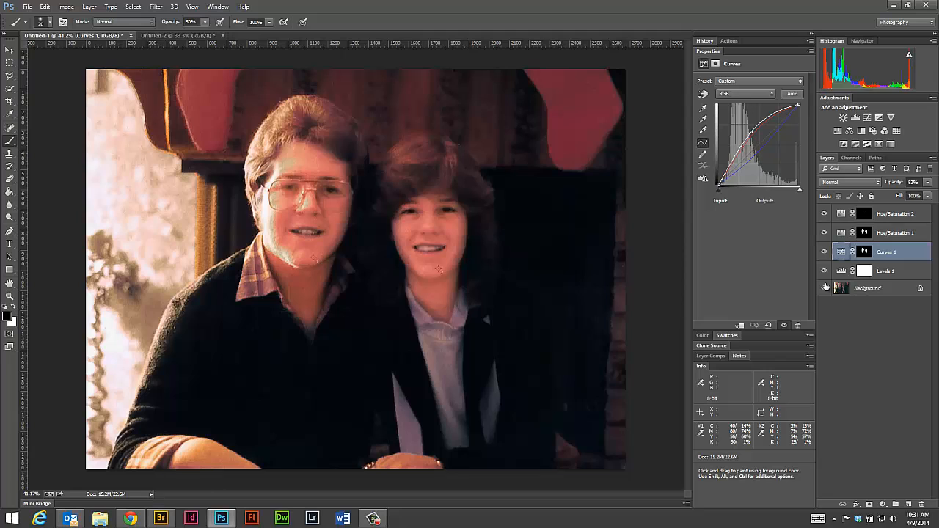
{"action": "left_click", "coordinate": [825, 286]}
{"action": "left_click", "coordinate": [825, 286]}
{"action": "left_click", "coordinate": [825, 287]}
{"action": "left_click", "coordinate": [825, 286]}
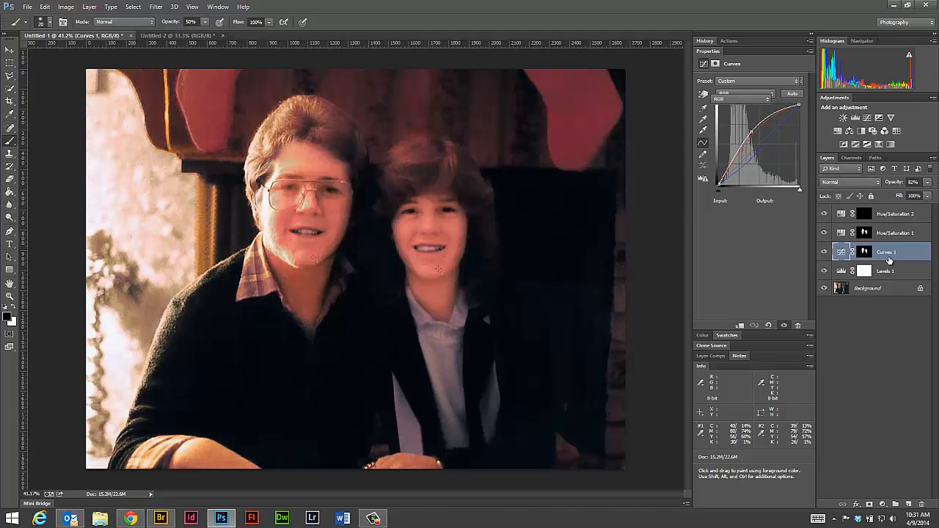
- Brighten the overall midtones in Levels 1 by setting the RGB midtone input to about 1.26
{"action": "left_click", "coordinate": [864, 273]}
{"action": "left_click_drag", "start_coordinate": [756, 151], "coordinate": [752, 151]}
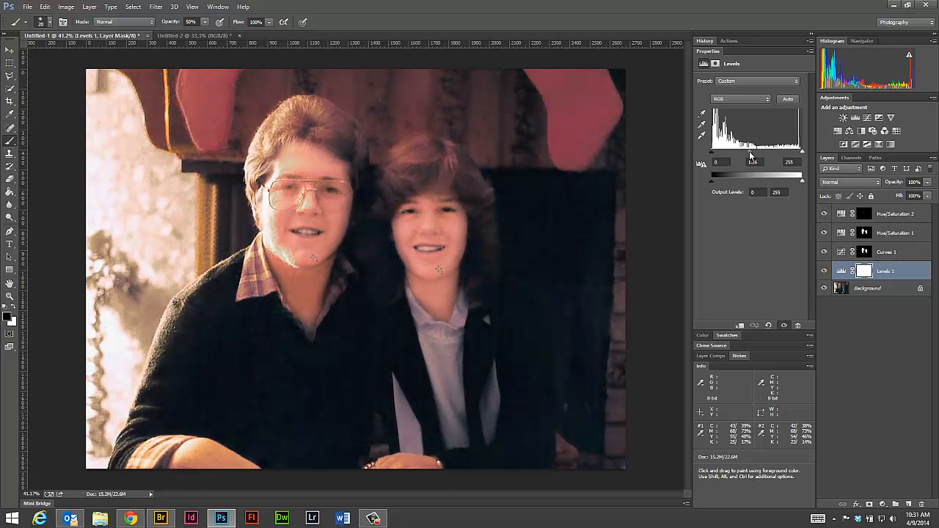